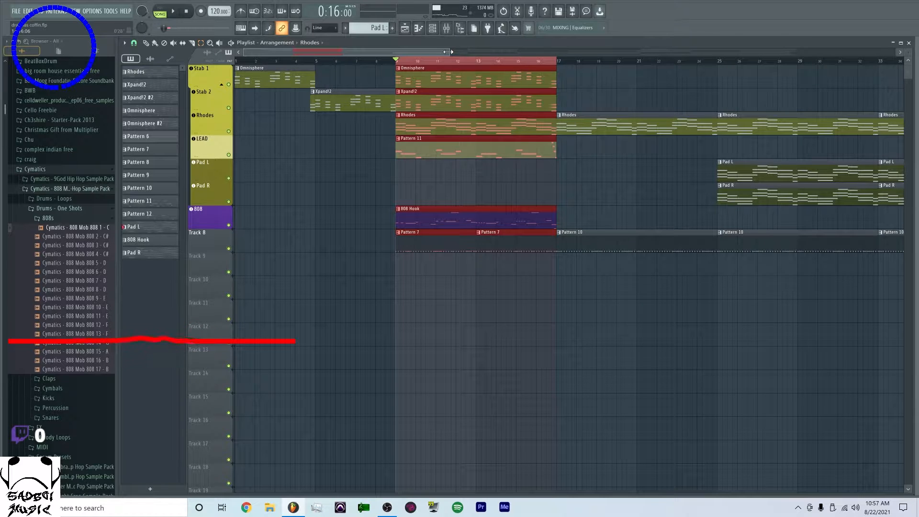
# Play the looped section and check the levels of the 808 and drum inserts in the mixer
pyautogui.press('space')
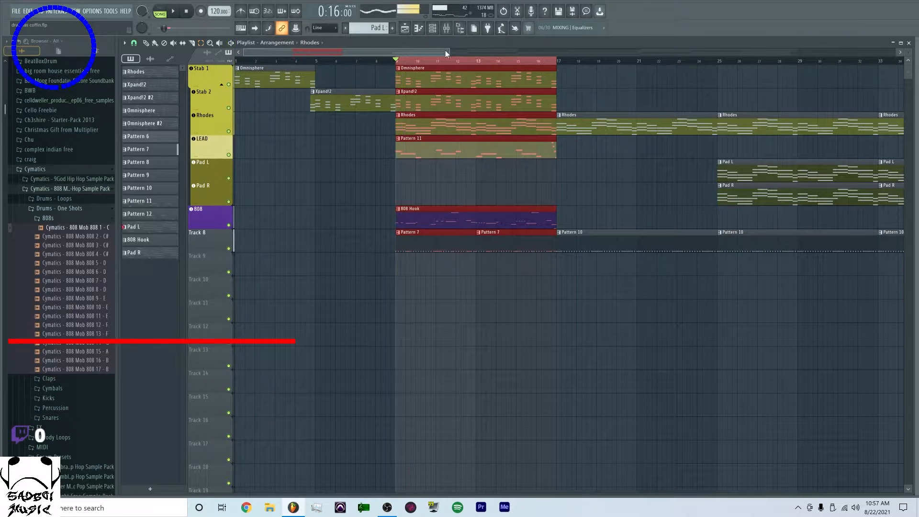
pyautogui.press('space')
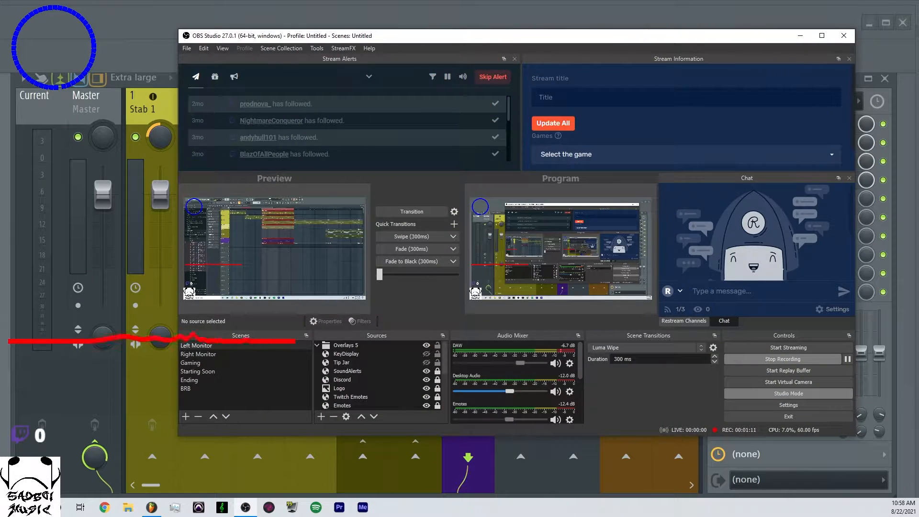
pyautogui.click(800, 36)
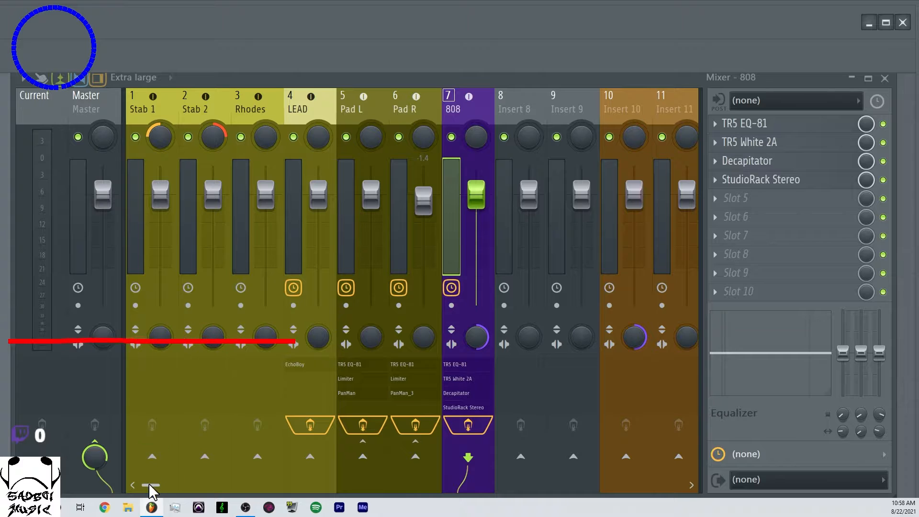
pyautogui.moveTo(150, 485); pyautogui.dragTo(176, 472)
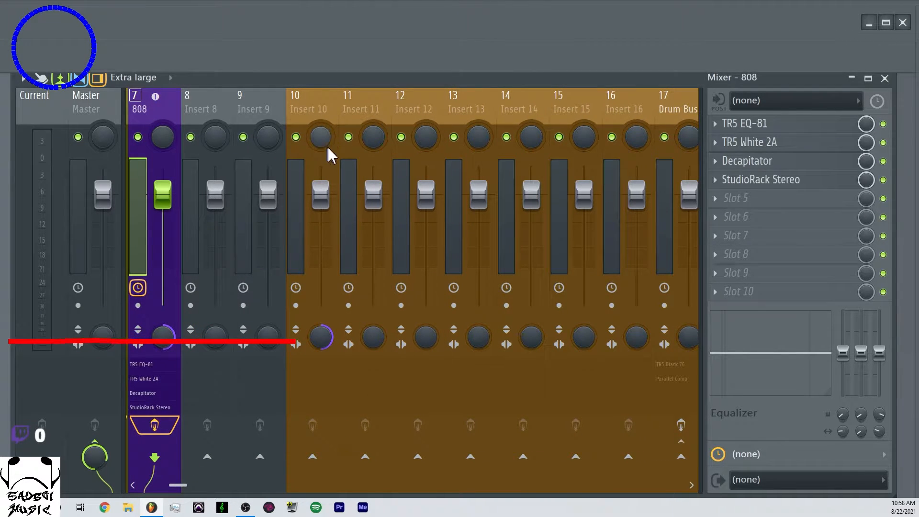
pyautogui.press('space')
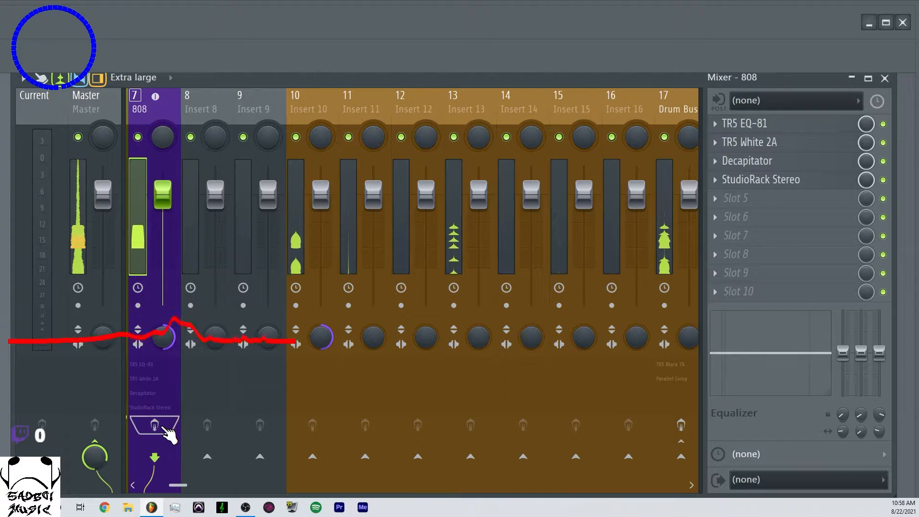
# Inspect how mixer Insert 10 is routed to the Drum Bus and the sidechain tracks
pyautogui.click(319, 101)
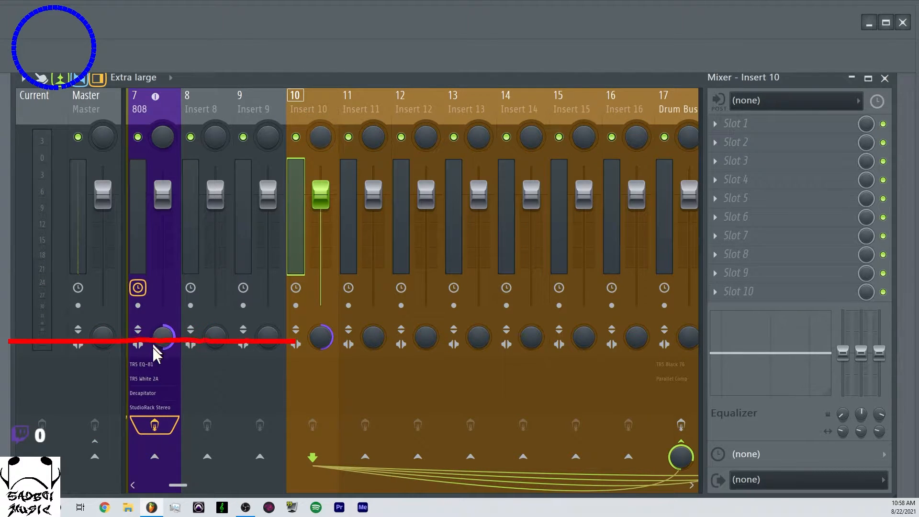
pyautogui.moveTo(177, 482); pyautogui.dragTo(192, 485)
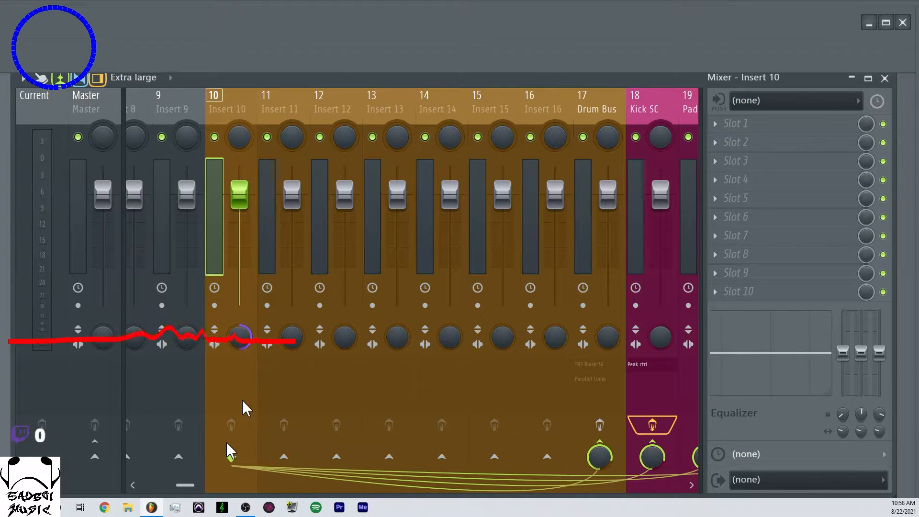
pyautogui.moveTo(183, 485); pyautogui.dragTo(203, 478)
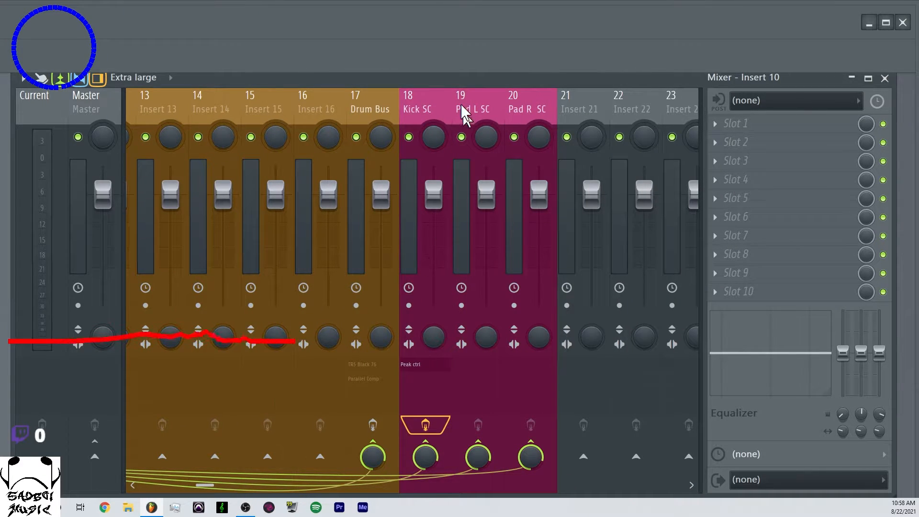
# Examine the Fruity peak controller settings on the Kick SC mixer track and close the plugin window
pyautogui.click(423, 119)
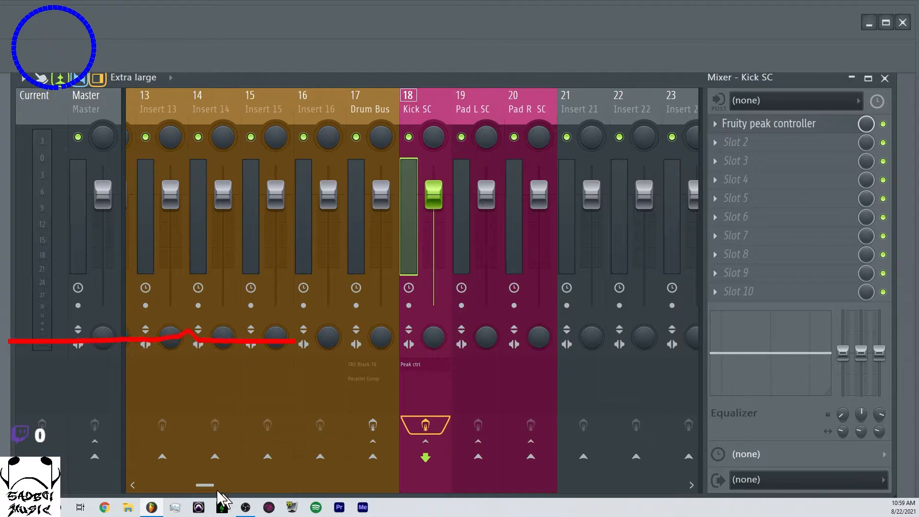
pyautogui.moveTo(207, 485); pyautogui.dragTo(214, 465)
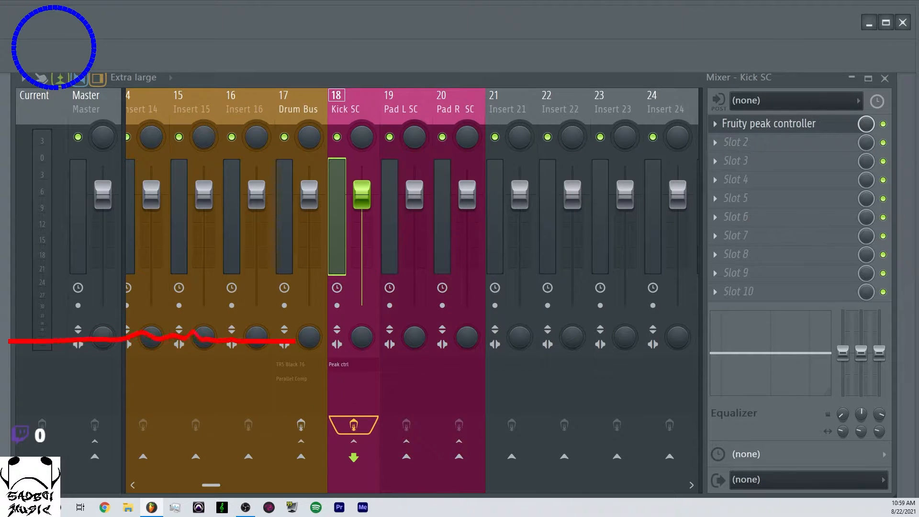
pyautogui.moveTo(191, 514); pyautogui.dragTo(264, 173)
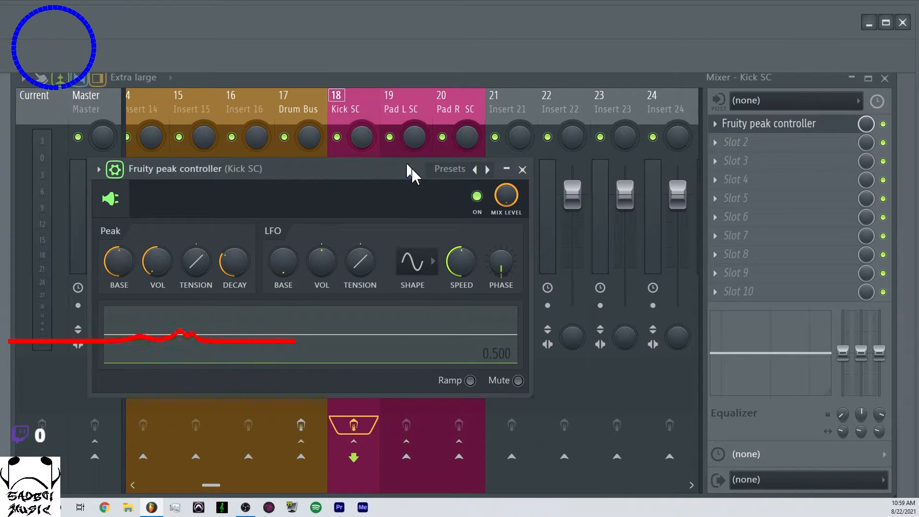
pyautogui.click(522, 169)
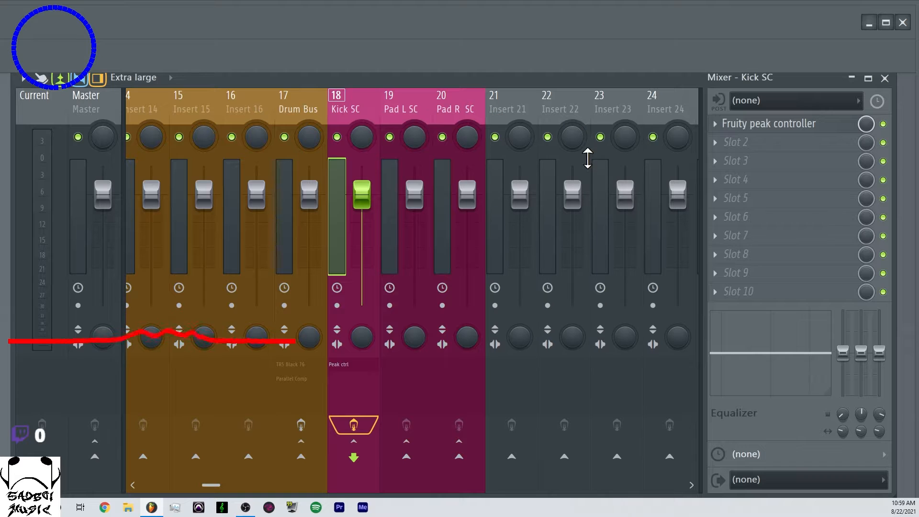
# Disable the existing Fruity peak controller on Kick SC and load a second Fruity Peak Controller in slot 2
pyautogui.click(883, 124)
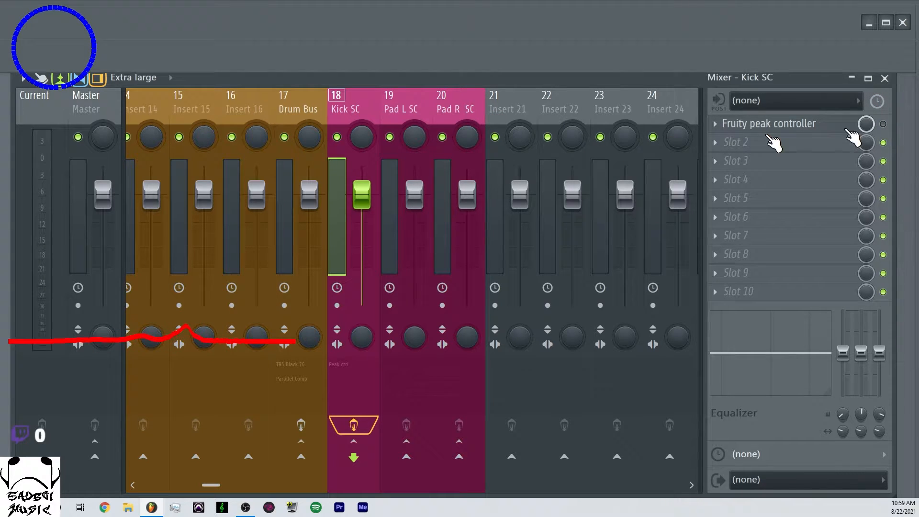
pyautogui.click(745, 146)
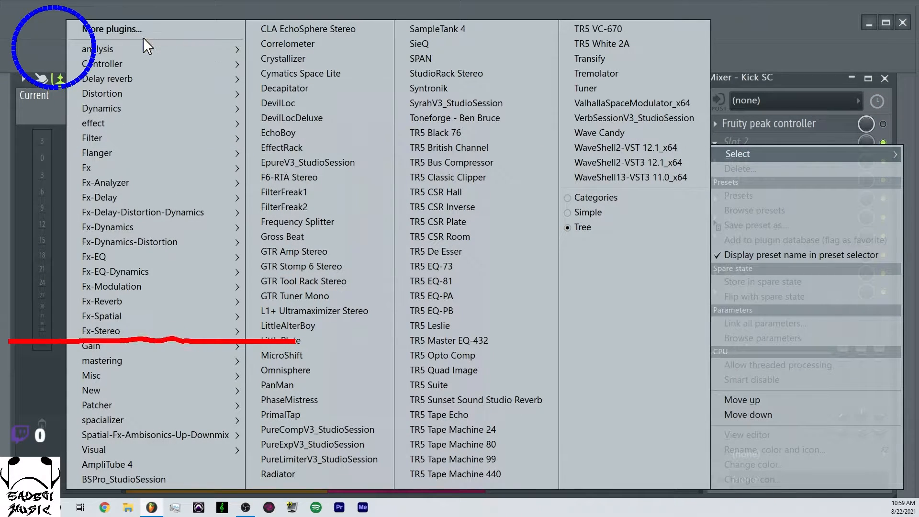
pyautogui.click(136, 29)
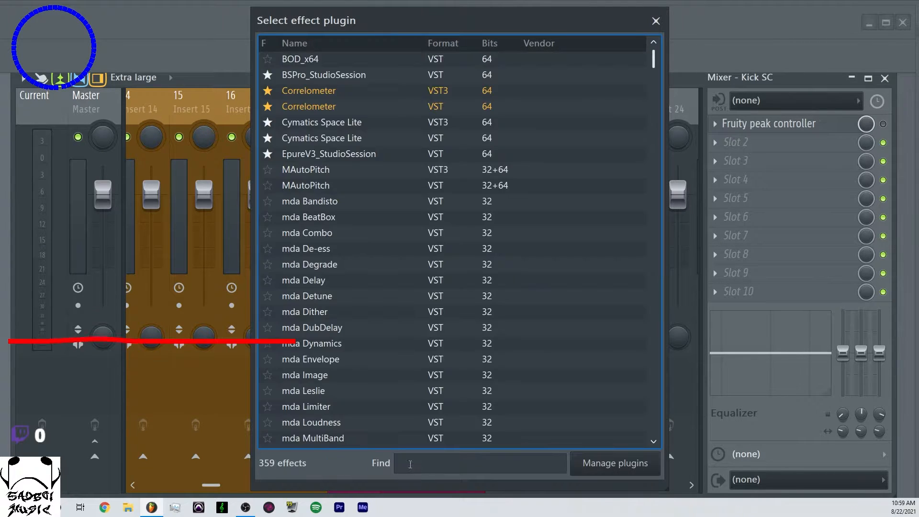
pyautogui.write('peak')
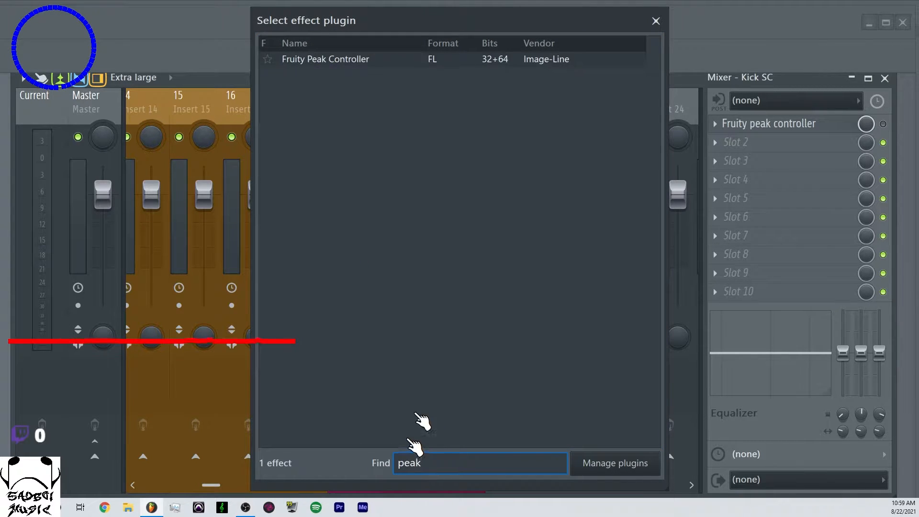
pyautogui.doubleClick(348, 61)
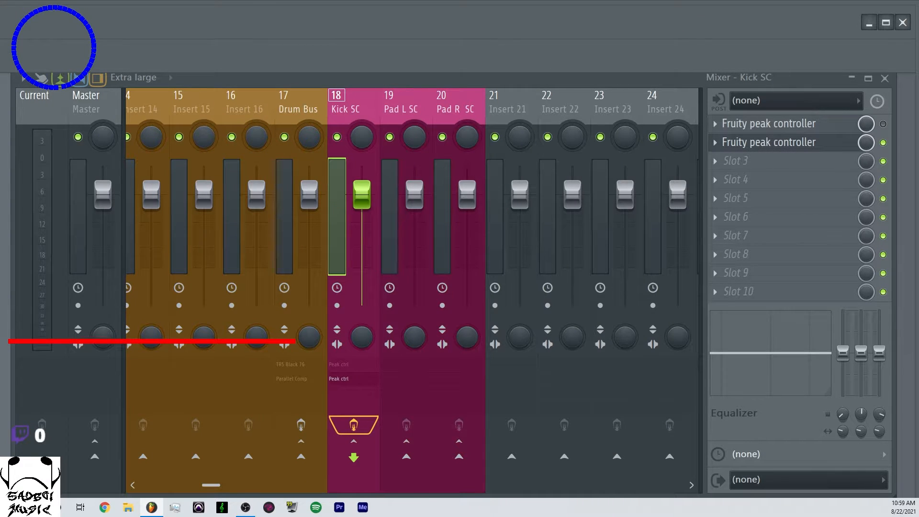
pyautogui.moveTo(355, 429); pyautogui.dragTo(593, 168)
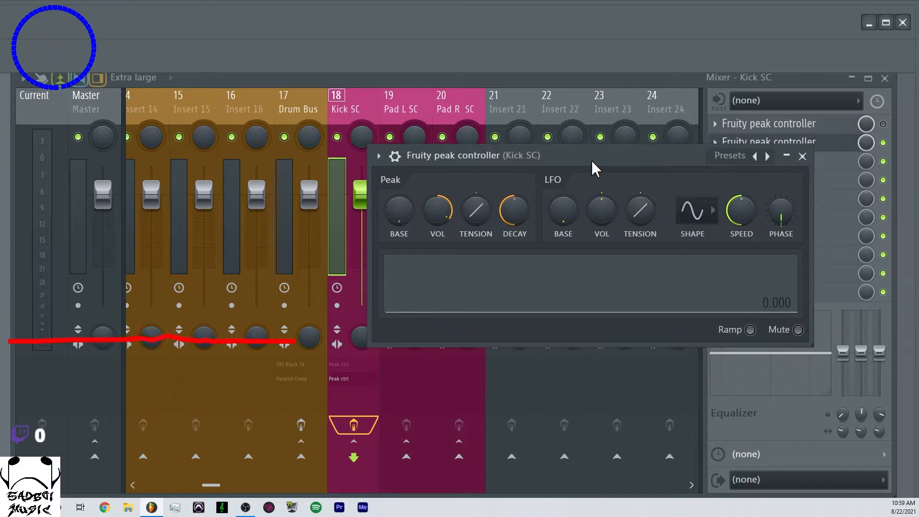
# Play the loop through the new peak controller and set its Peak base level to 0.5
pyautogui.press('space')
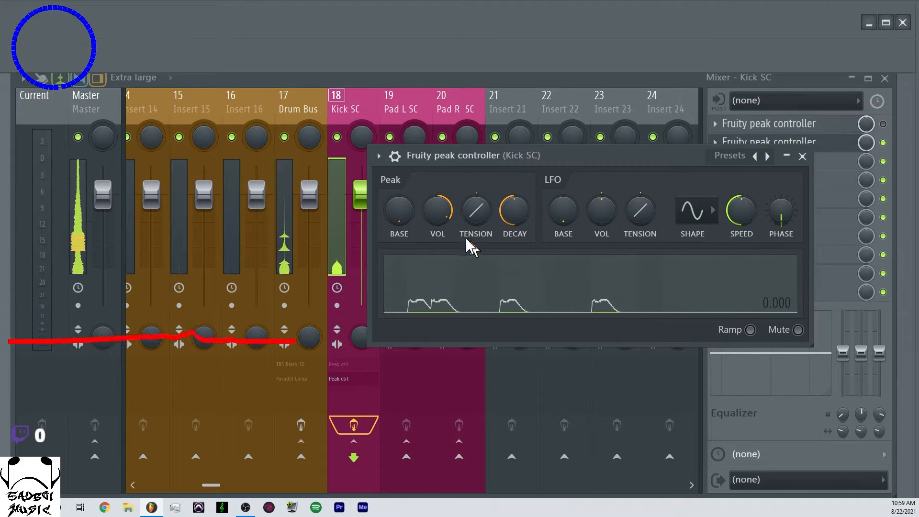
pyautogui.rightClick(395, 213)
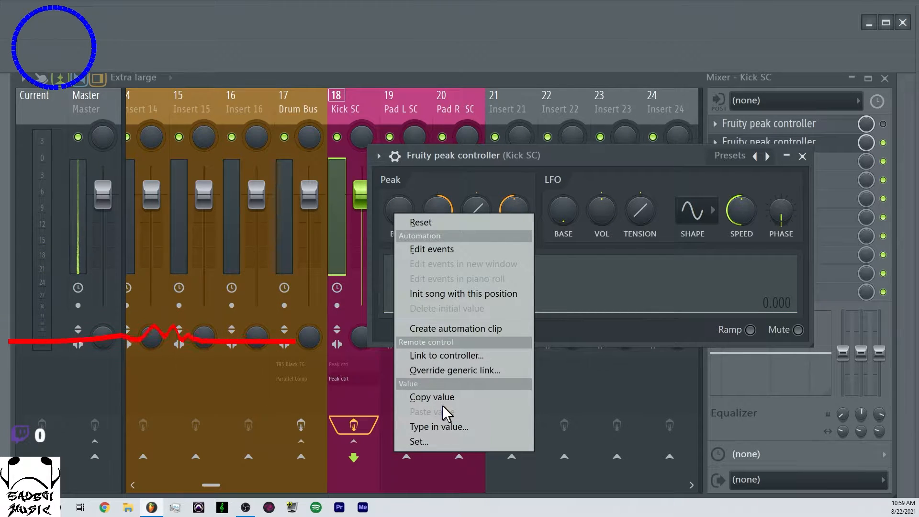
pyautogui.click(447, 423)
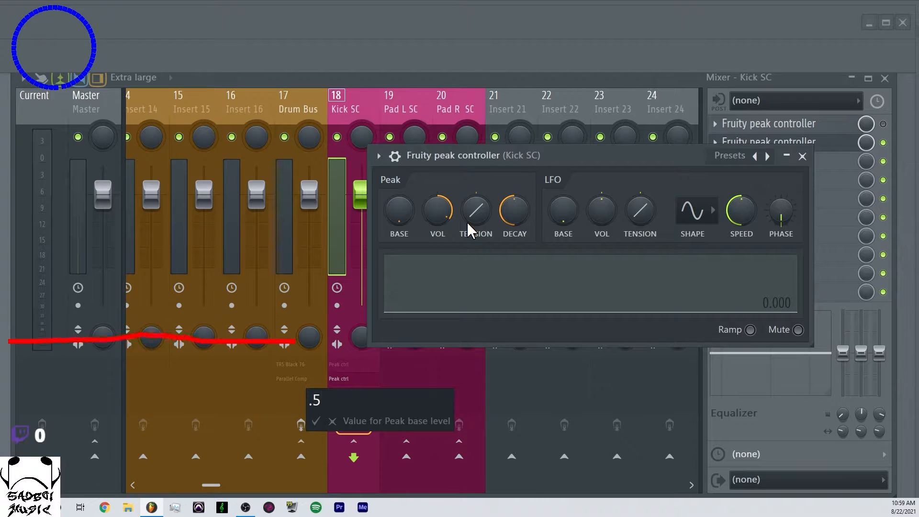
pyautogui.press('Return')
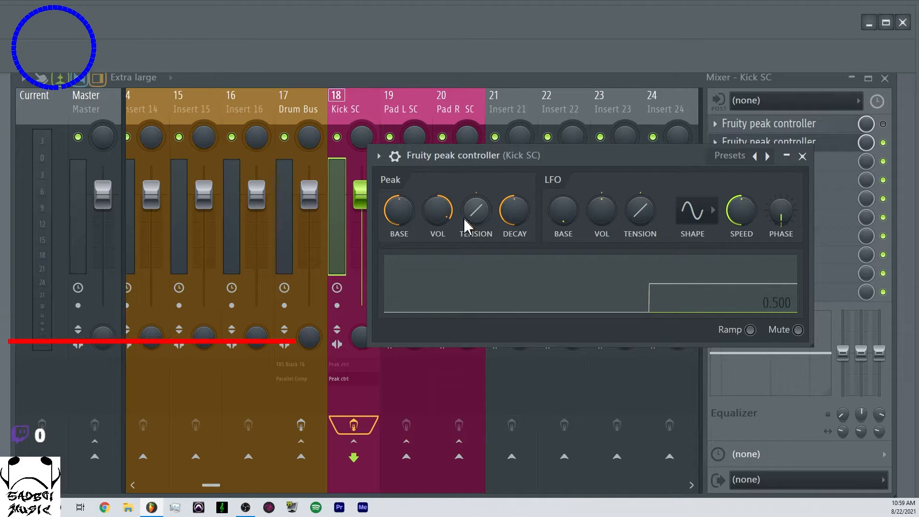
# During playback, turn the new controller's Peak volume to a negative amount and lower its decay
pyautogui.press('space')
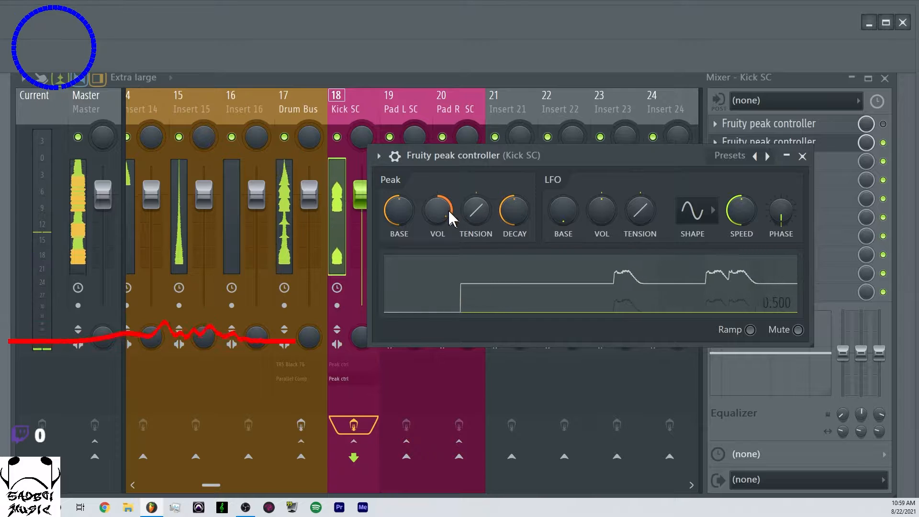
pyautogui.moveTo(441, 207); pyautogui.dragTo(440, 265)
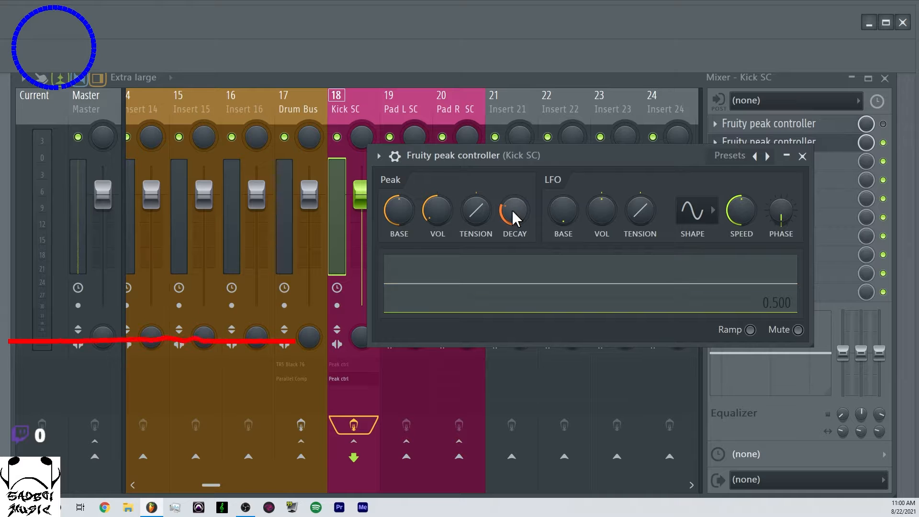
pyautogui.press('space')
pyautogui.moveTo(512, 211); pyautogui.dragTo(514, 216)
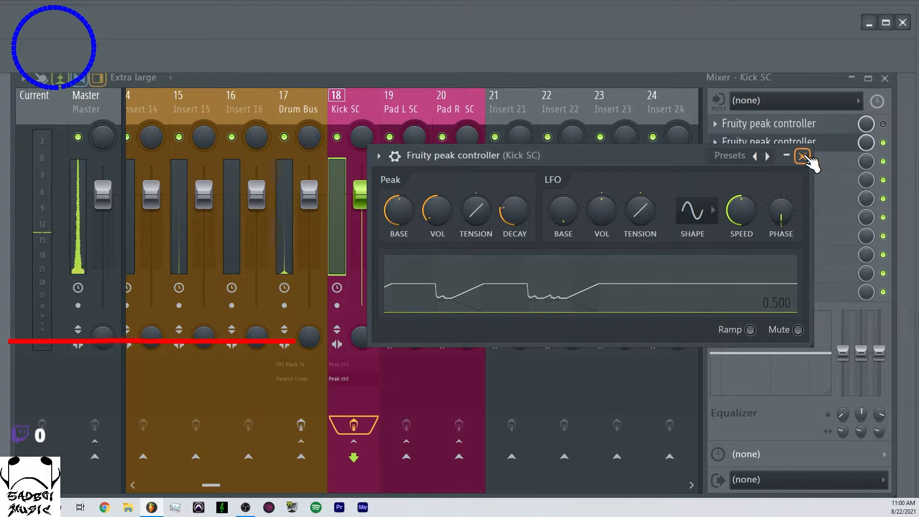
# Close the second Fruity peak controller and delete it from slot 2 of Kick SC
pyautogui.click(802, 156)
pyautogui.click(714, 142)
pyautogui.click(740, 148)
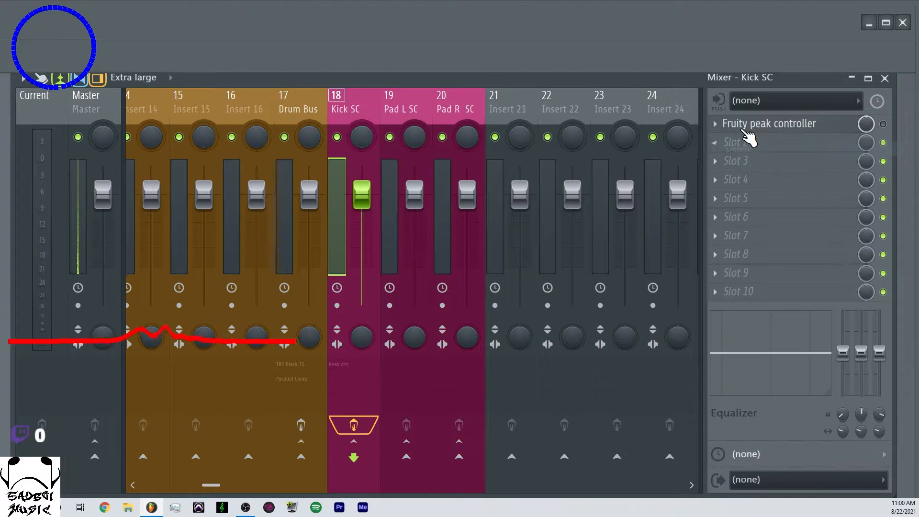
# Re-enable the original Fruity peak controller on Kick SC, lower its Peak decay and check the curve during playback
pyautogui.click(747, 124)
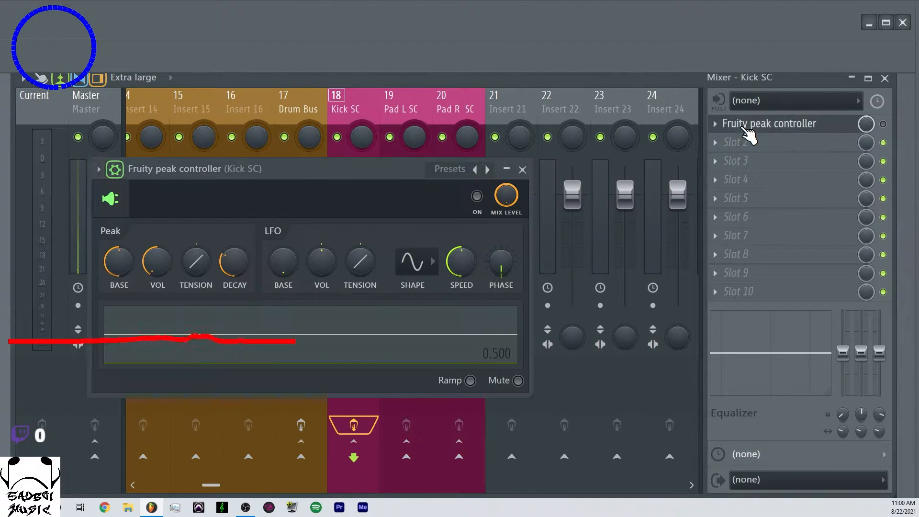
pyautogui.click(883, 124)
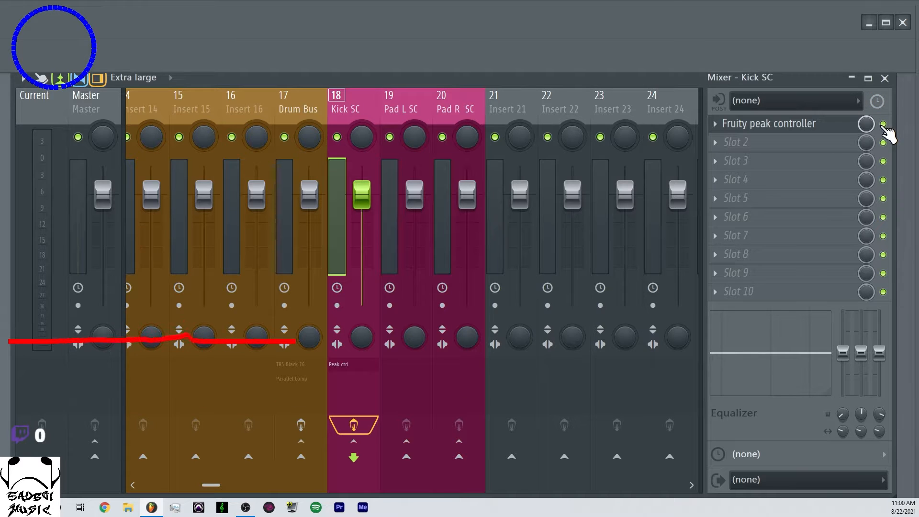
pyautogui.click(808, 125)
pyautogui.moveTo(236, 259); pyautogui.dragTo(240, 266)
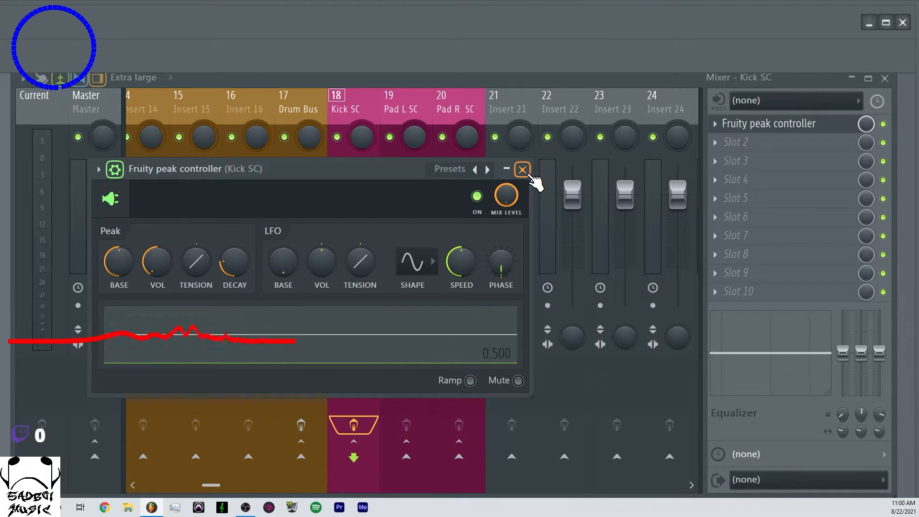
pyautogui.press('space')
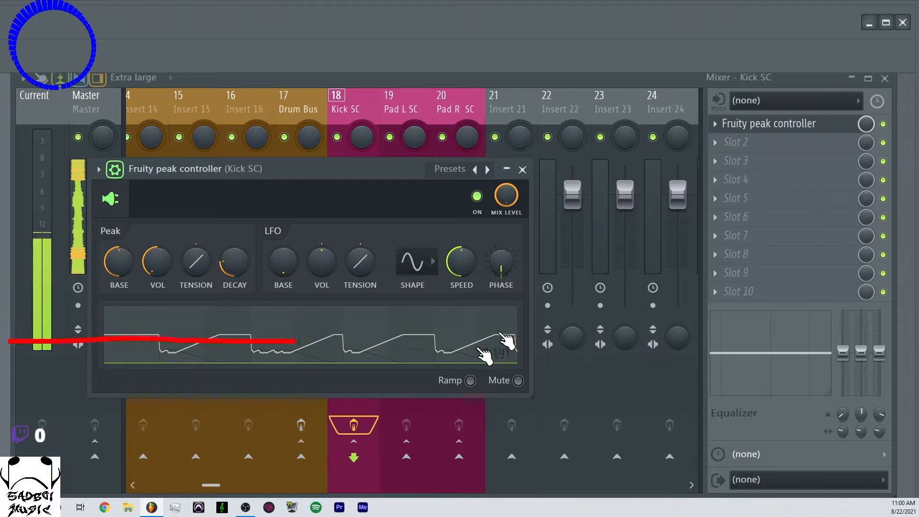
pyautogui.click(522, 169)
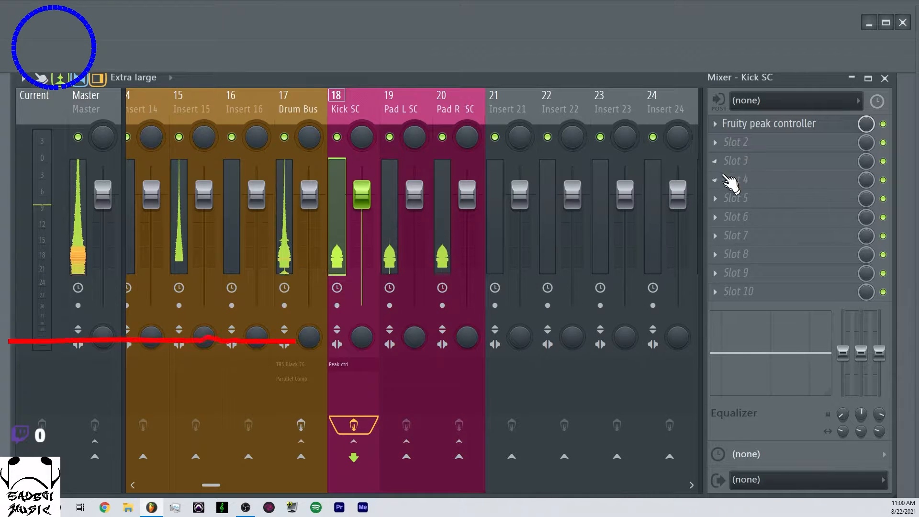
# Link the mid-band level of the 808 track's equalizer to Peak ctrl - Peak as its internal controller
pyautogui.moveTo(211, 485); pyautogui.dragTo(157, 485)
pyautogui.click(463, 113)
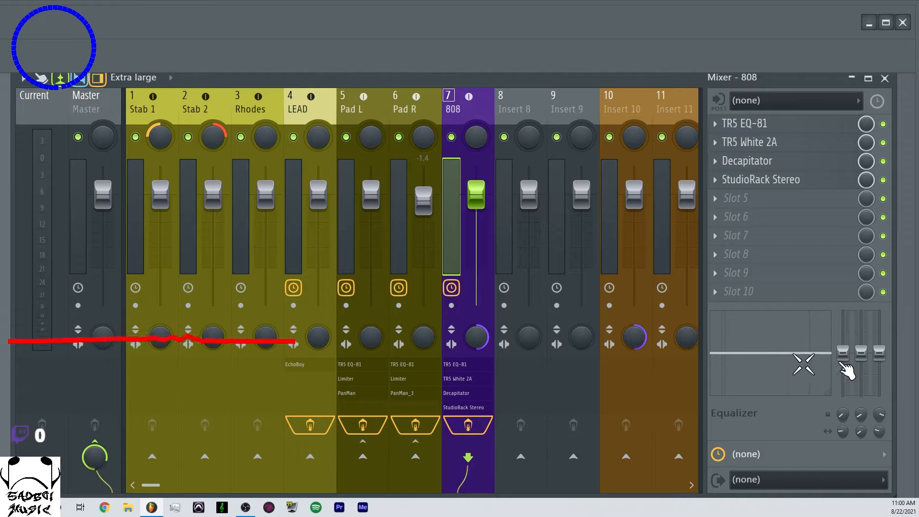
pyautogui.rightClick(863, 356)
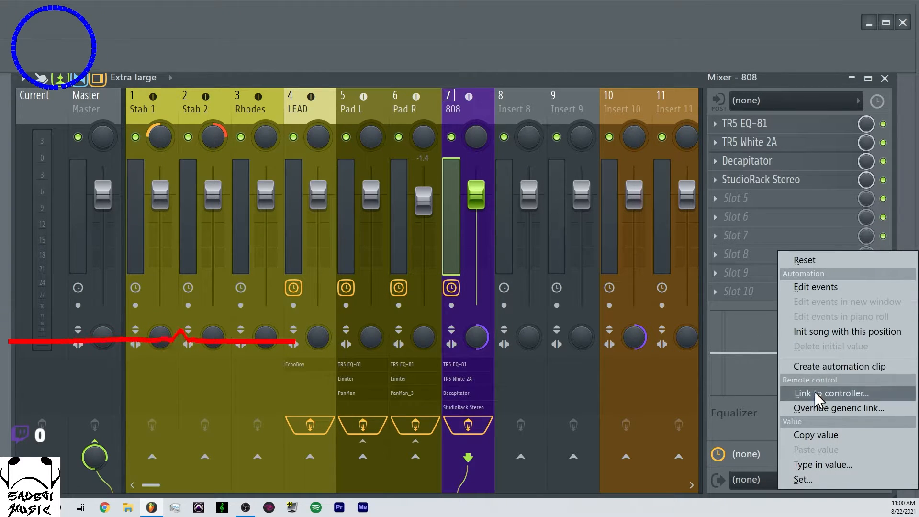
pyautogui.click(810, 393)
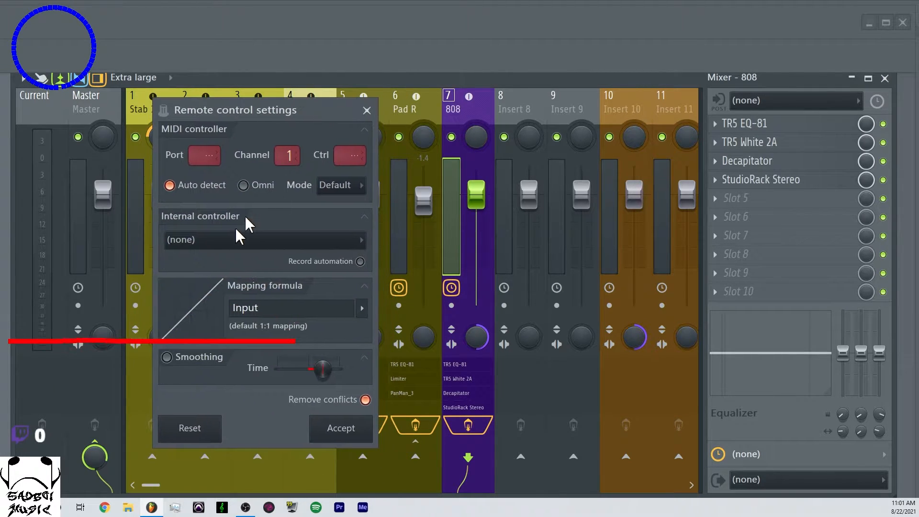
pyautogui.click(221, 240)
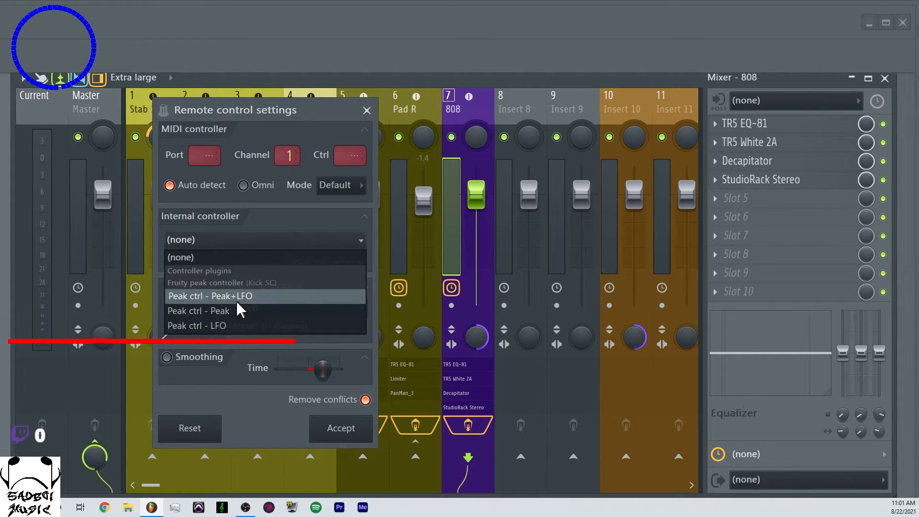
pyautogui.click(224, 311)
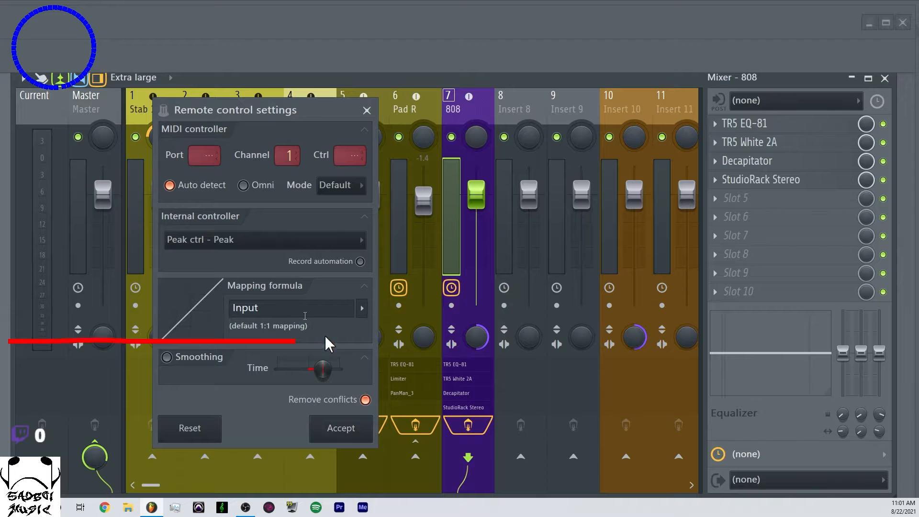
pyautogui.click(341, 429)
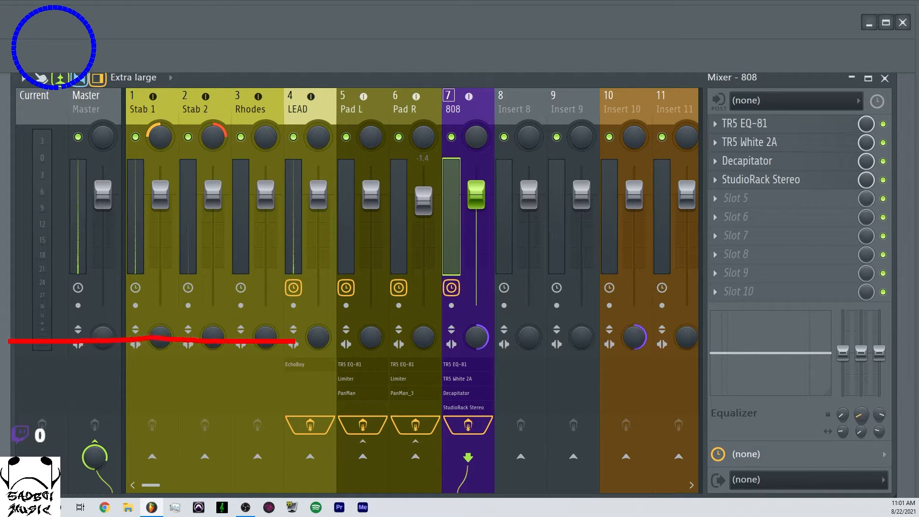
# Play the loop and tune the 808 equalizer's mid-band frequency to about 324 Hz
pyautogui.rightClick(860, 416)
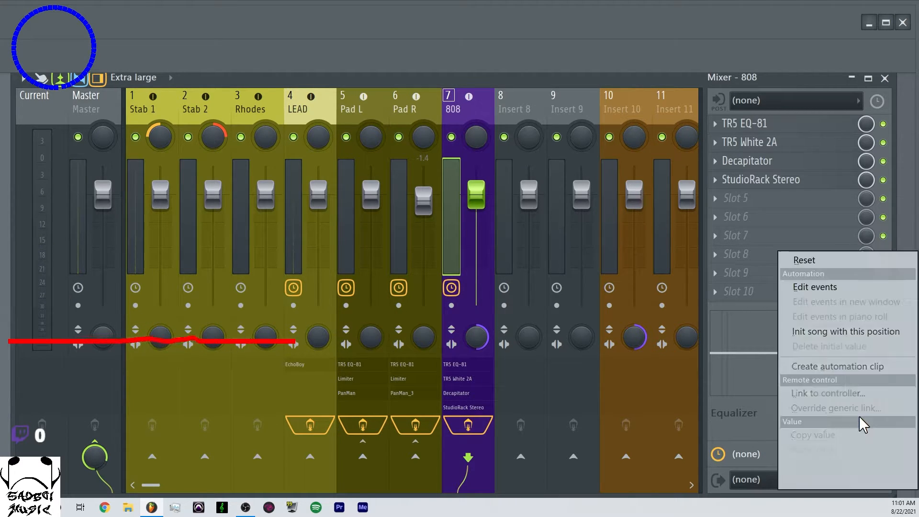
pyautogui.click(741, 379)
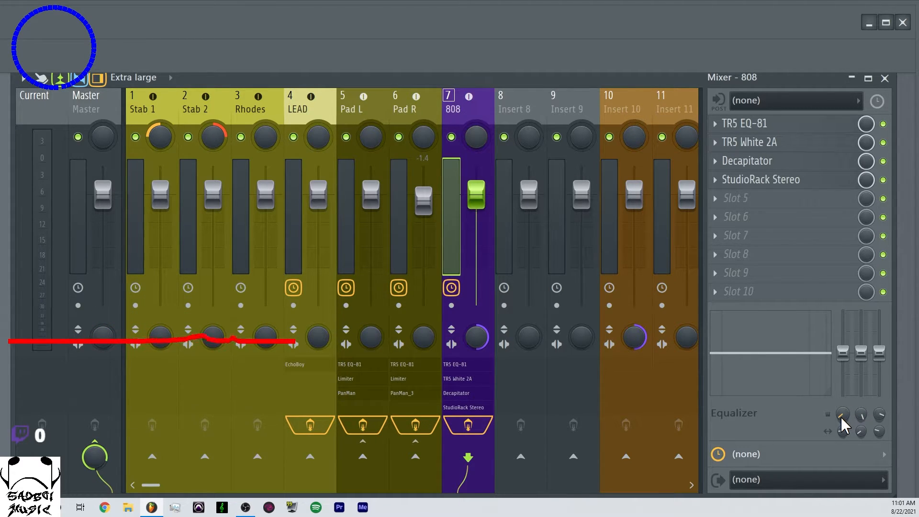
pyautogui.press('space')
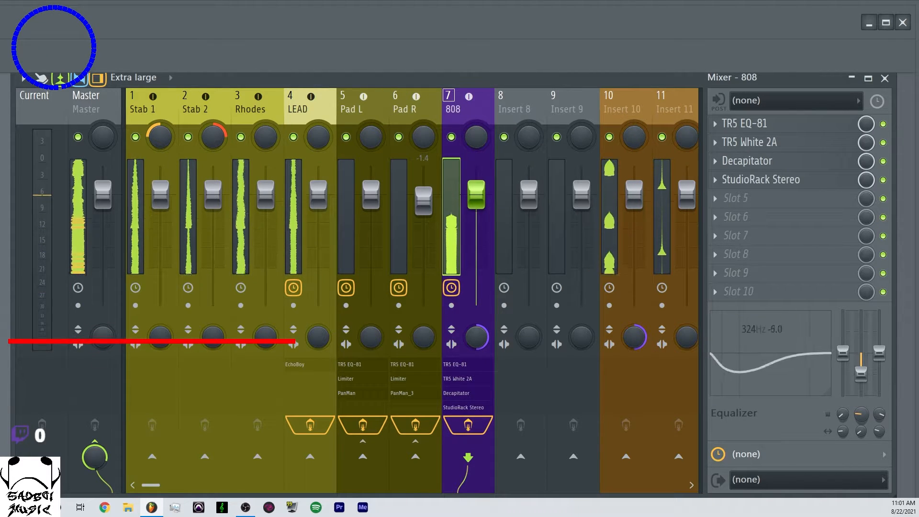
pyautogui.middleClick(861, 374)
pyautogui.middleClick(857, 411)
pyautogui.moveTo(856, 409); pyautogui.dragTo(854, 397)
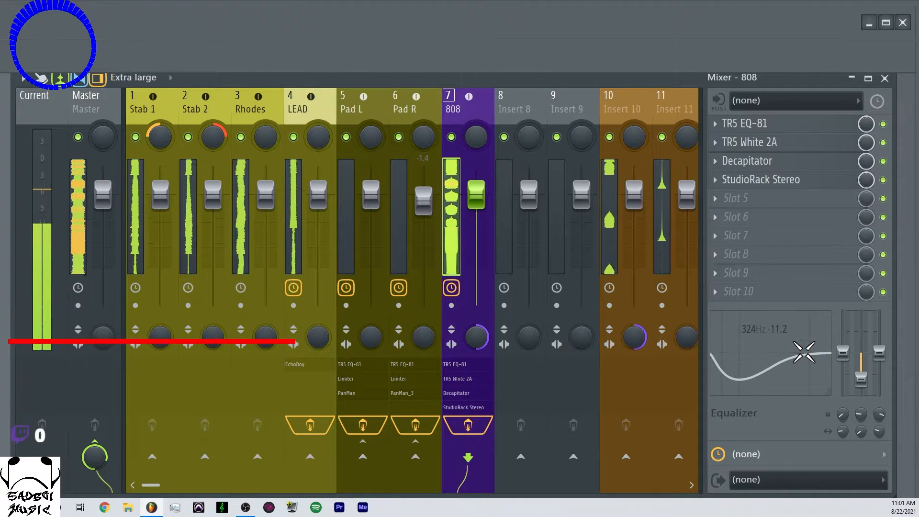
# Cut the 808 equalizer's low band to -18.0 at 10 Hz and lower the mid-band frequency to about 118 Hz
pyautogui.moveTo(843, 353); pyautogui.dragTo(842, 421)
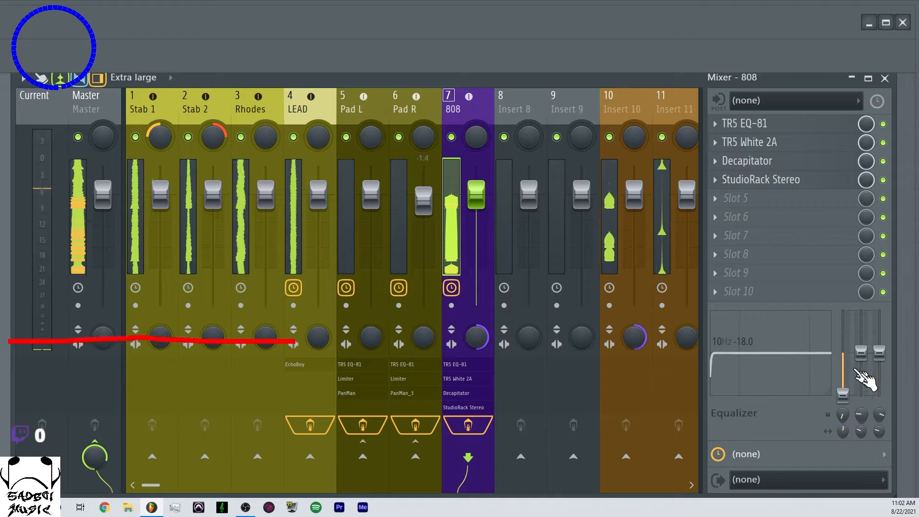
pyautogui.moveTo(864, 412); pyautogui.dragTo(864, 414)
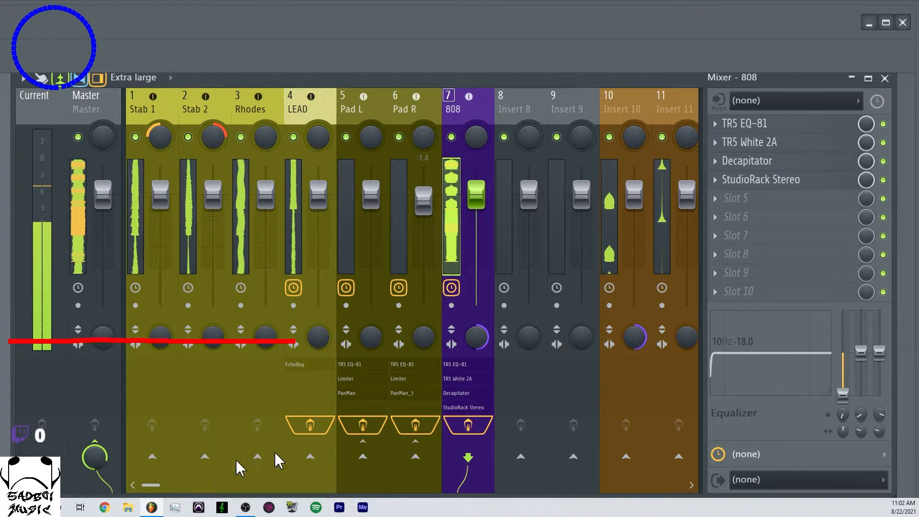
# Search the effect plugins for peak and add a Fruity Peak Controller to slot 2 of the Kick SC track
pyautogui.moveTo(144, 485); pyautogui.dragTo(204, 484)
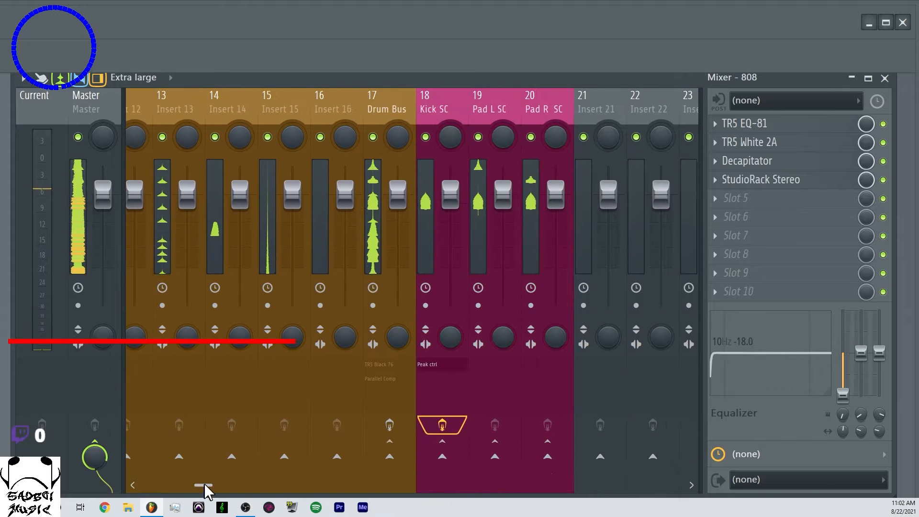
pyautogui.click(429, 110)
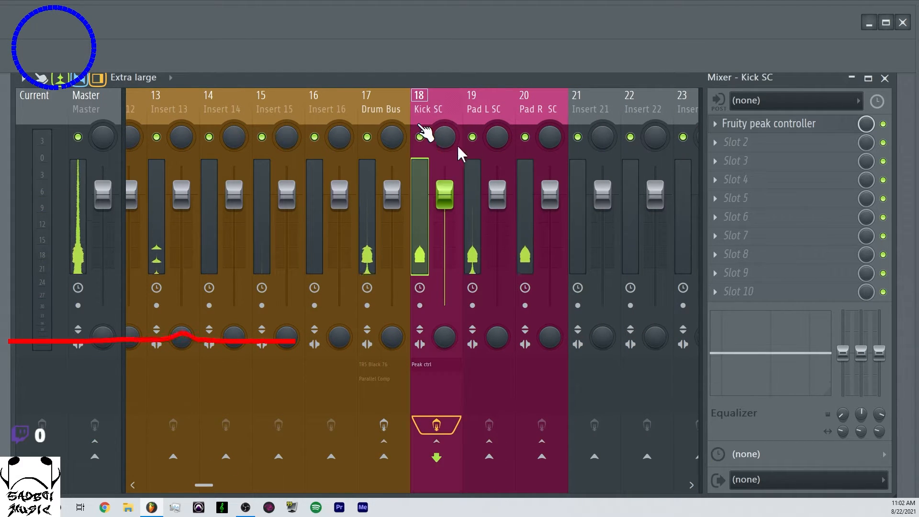
pyautogui.click(728, 140)
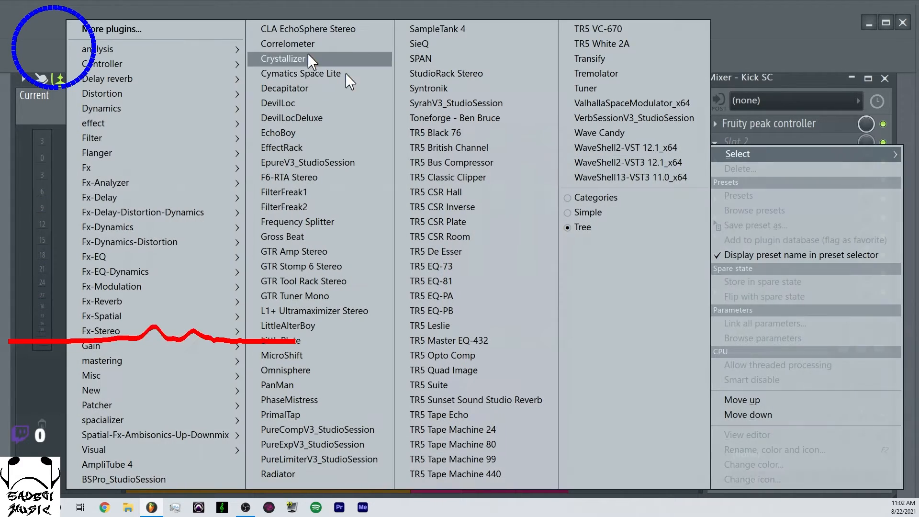
pyautogui.click(215, 29)
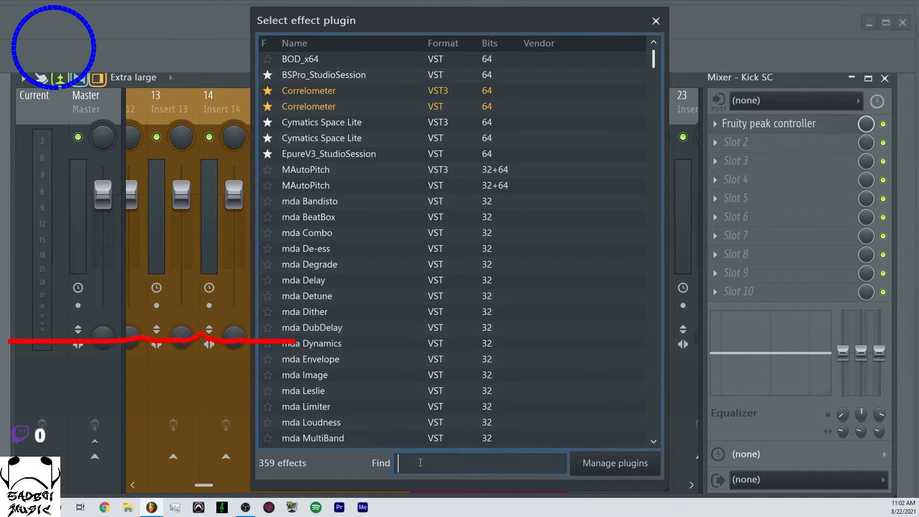
pyautogui.write('peak')
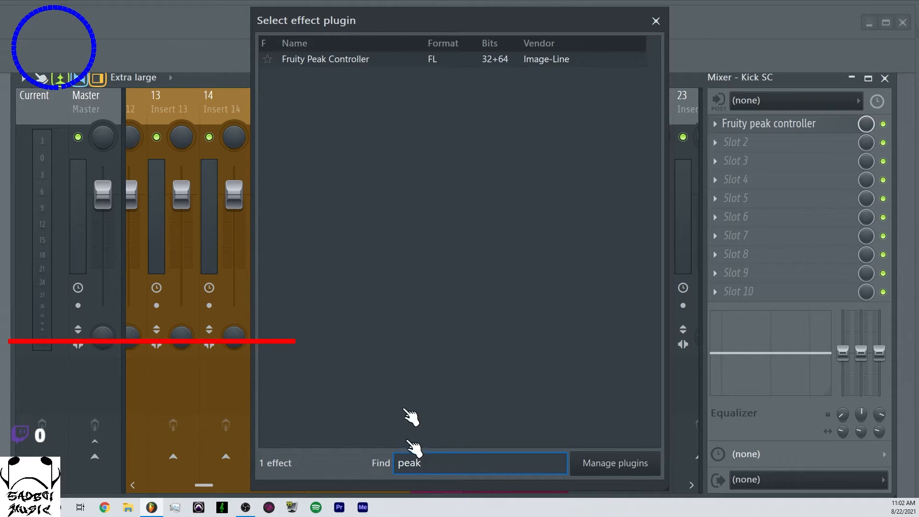
pyautogui.doubleClick(308, 59)
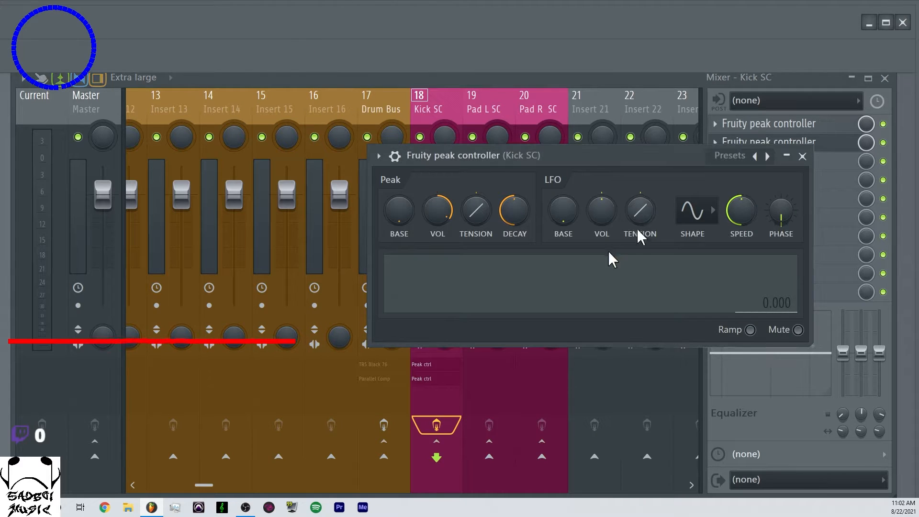
# Set the Peak base level of the second Fruity peak controller to 0.5
pyautogui.rightClick(411, 222)
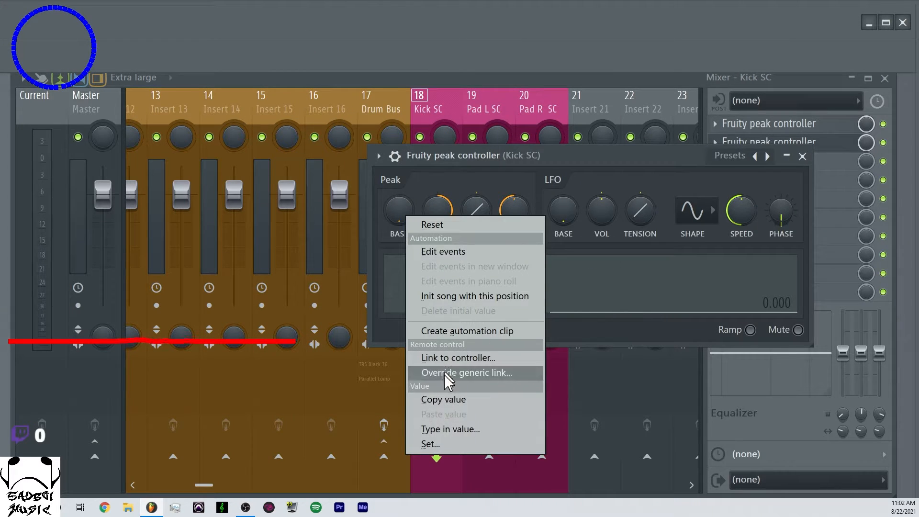
pyautogui.click(446, 428)
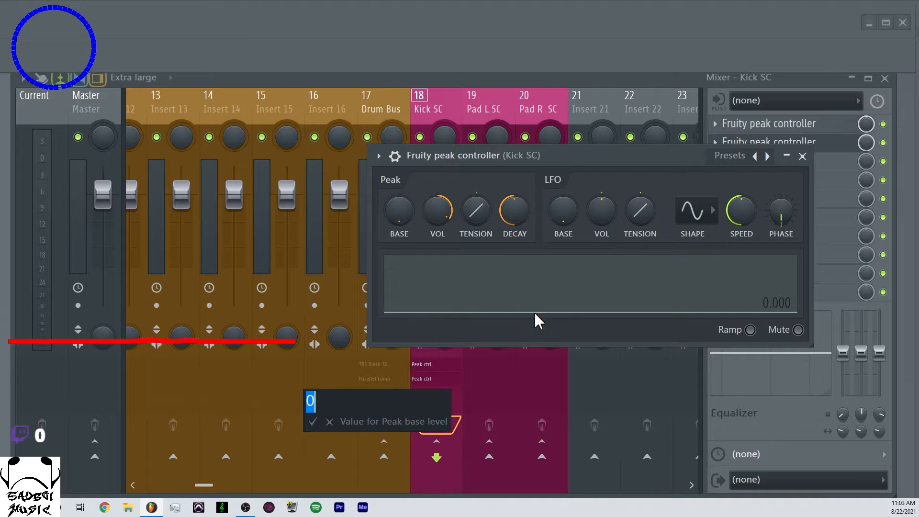
pyautogui.write('50')
pyautogui.press('Return')
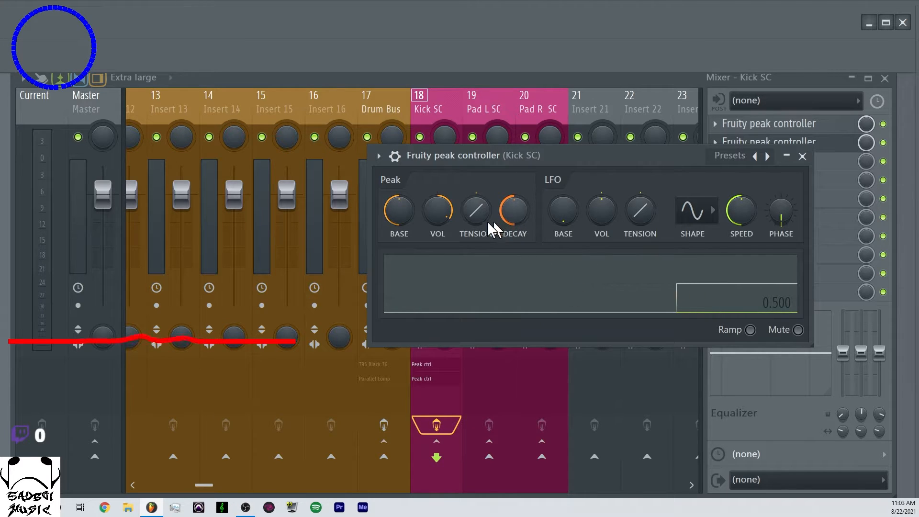
# Fine-tune the second controller's Peak volume and lower its decay during playback, keeping the volume positive, and close the plugin window
pyautogui.moveTo(450, 219); pyautogui.dragTo(442, 205)
pyautogui.press('space')
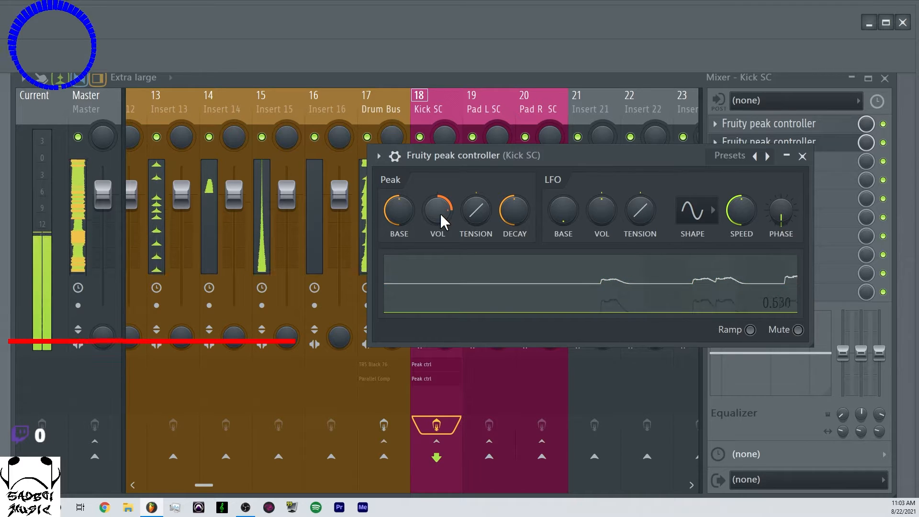
pyautogui.moveTo(498, 219); pyautogui.dragTo(498, 235)
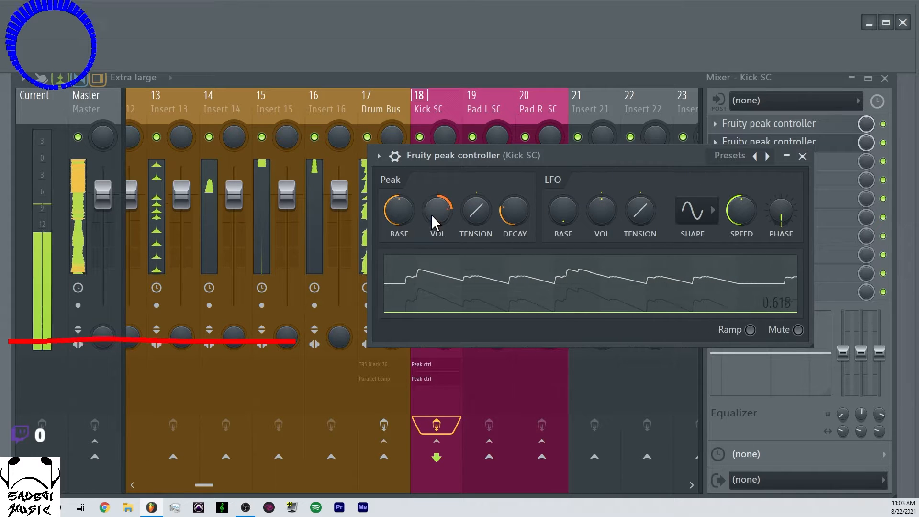
pyautogui.click(802, 156)
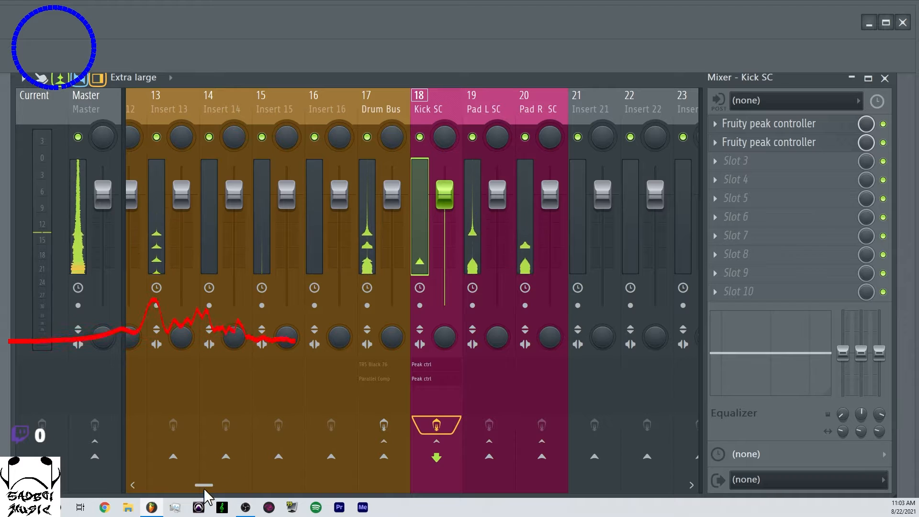
# Link the high-band level of the 808 track's equalizer to the Peak output of the second Fruity peak controller
pyautogui.moveTo(204, 485); pyautogui.dragTo(181, 496)
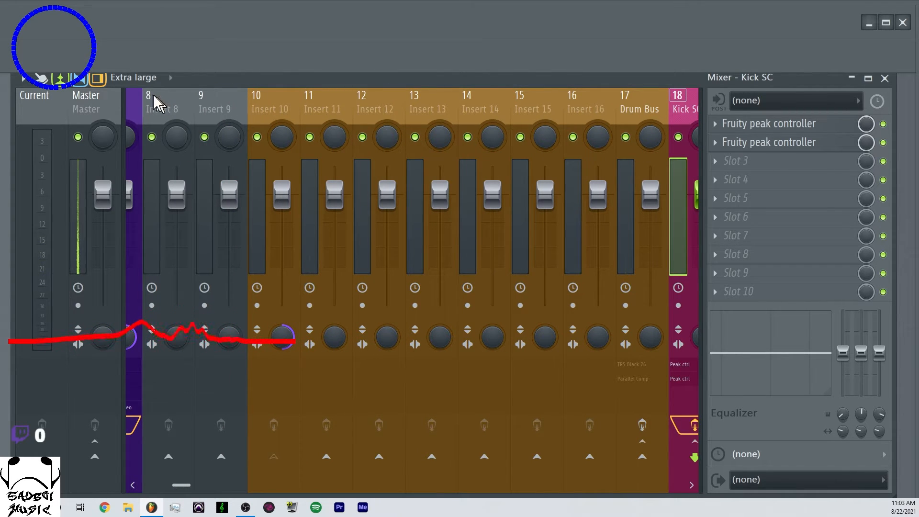
pyautogui.click(127, 100)
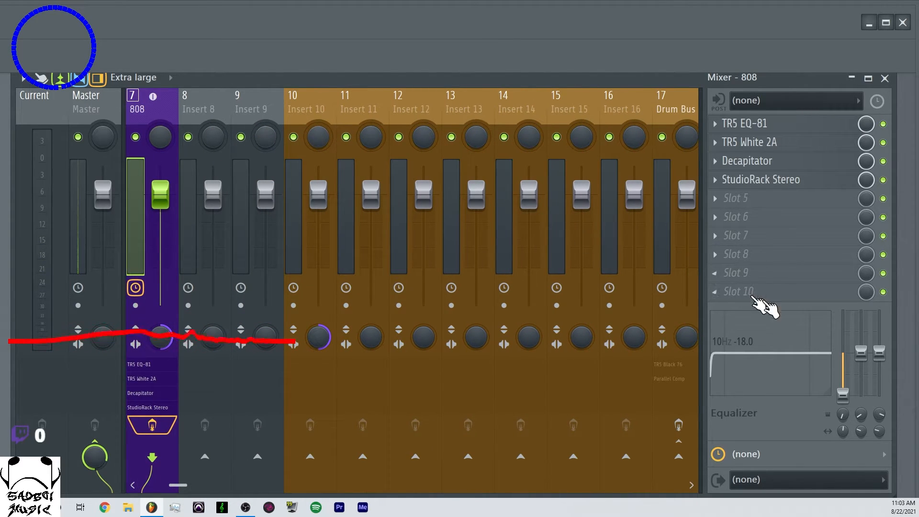
pyautogui.rightClick(879, 354)
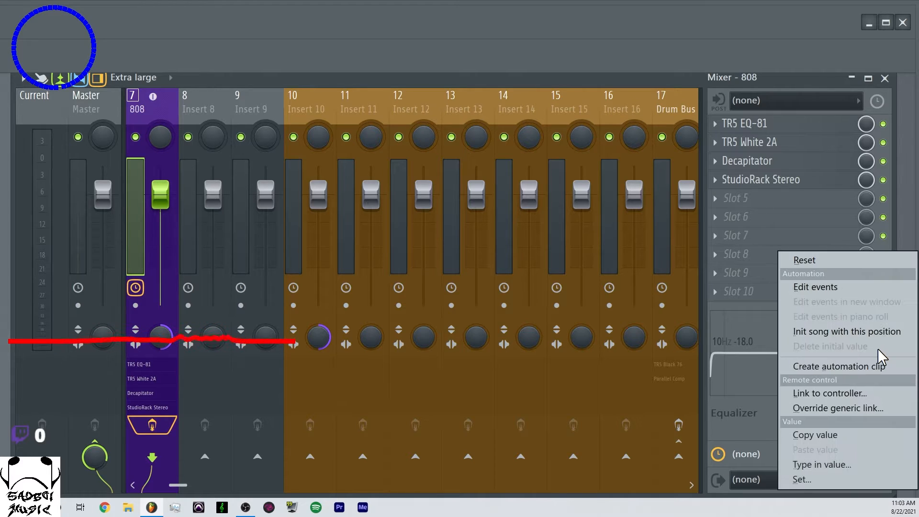
pyautogui.click(819, 390)
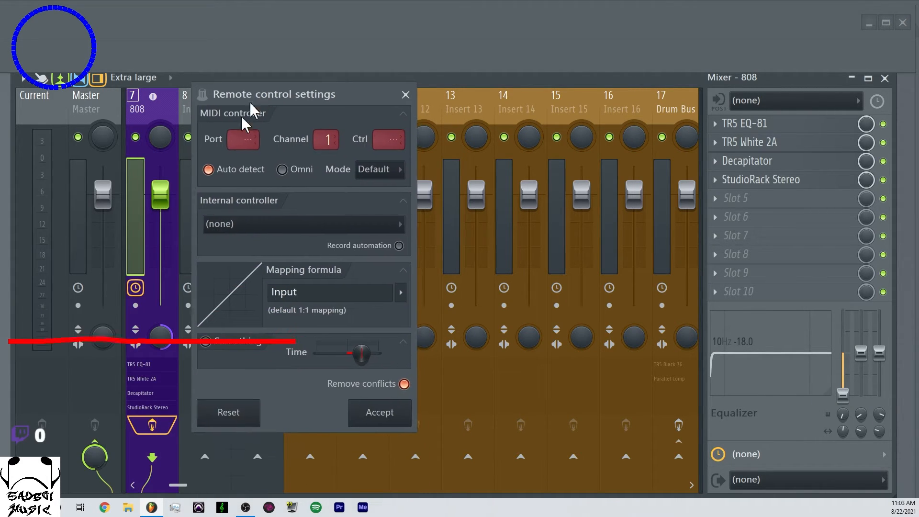
pyautogui.click(251, 230)
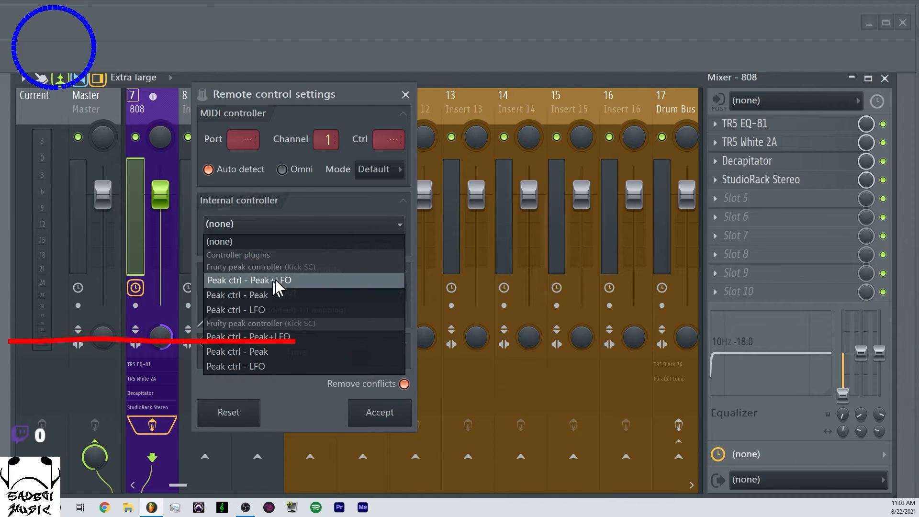
pyautogui.click(270, 353)
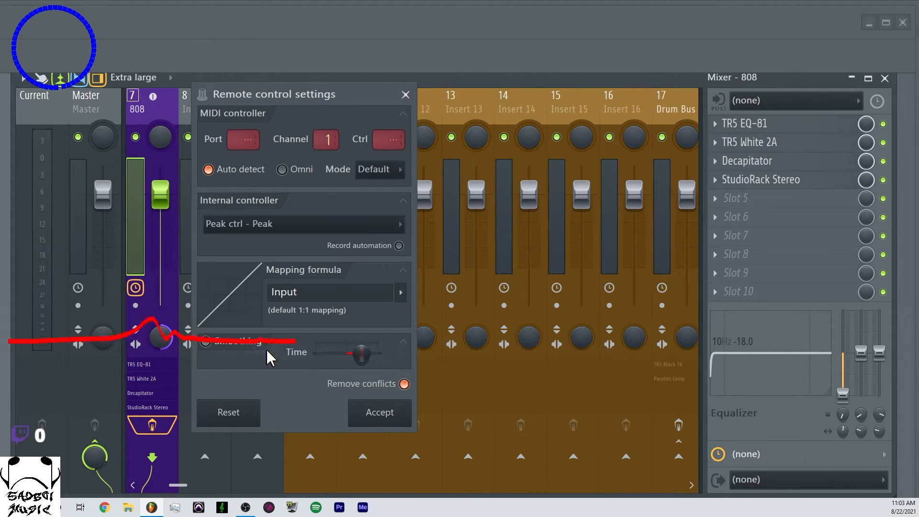
pyautogui.click(370, 413)
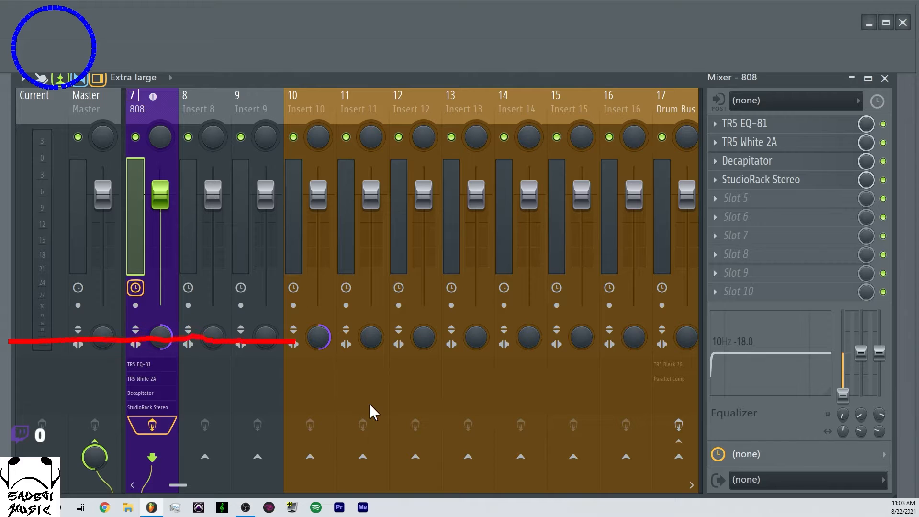
# Play the loop, lower the 808 equalizer's high-band frequency to about 253 Hz and reduce that band's width
pyautogui.press('space')
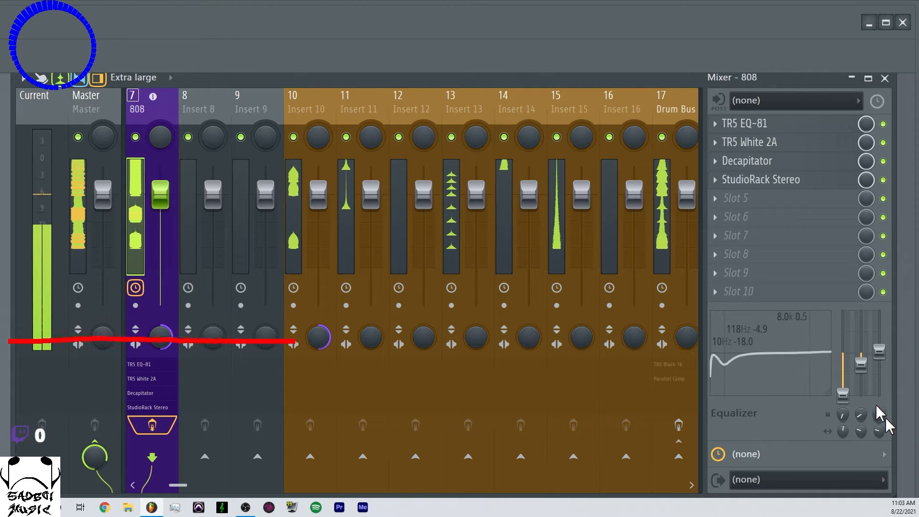
pyautogui.moveTo(881, 411); pyautogui.dragTo(880, 423)
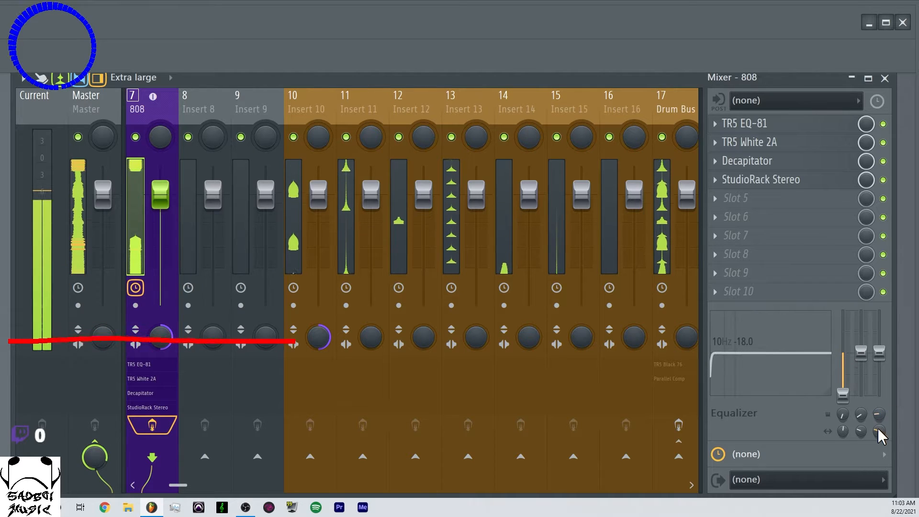
pyautogui.moveTo(878, 427); pyautogui.dragTo(878, 439)
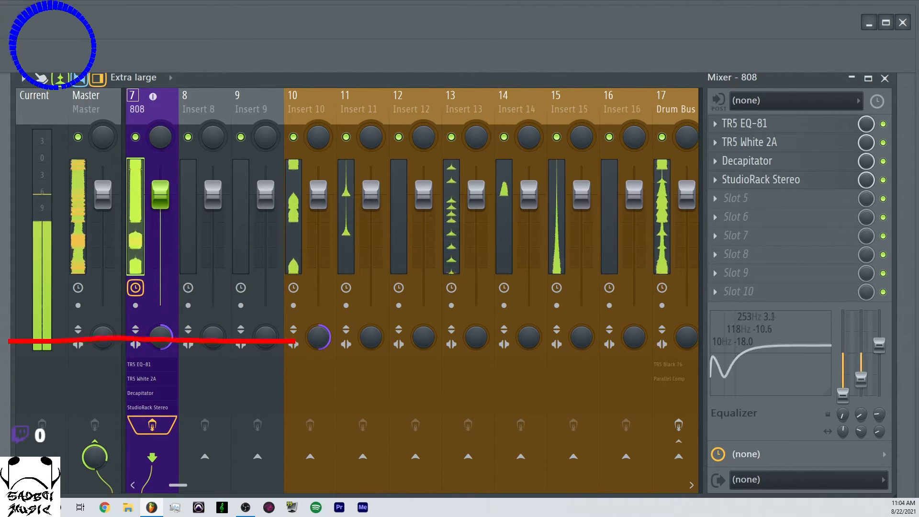
pyautogui.click(771, 143)
pyautogui.click(702, 95)
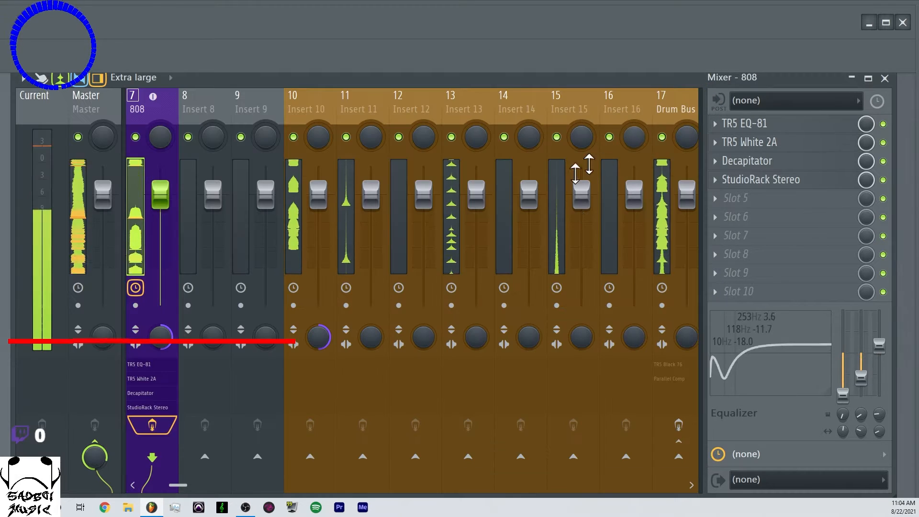
# Inspect the gain reduction of the TR5 White 2A compressor on the 808 track and close its window
pyautogui.moveTo(860, 366); pyautogui.dragTo(857, 343)
pyautogui.click(766, 142)
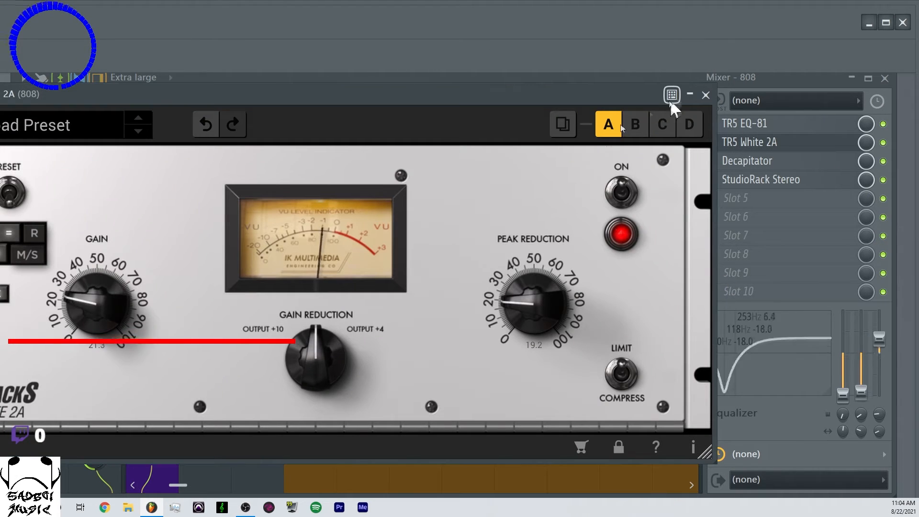
pyautogui.click(705, 95)
# Lower the Peak volume of the second Fruity peak controller on Kick SC and close its window
pyautogui.scroll(-8, 301, 110)
pyautogui.click(296, 103)
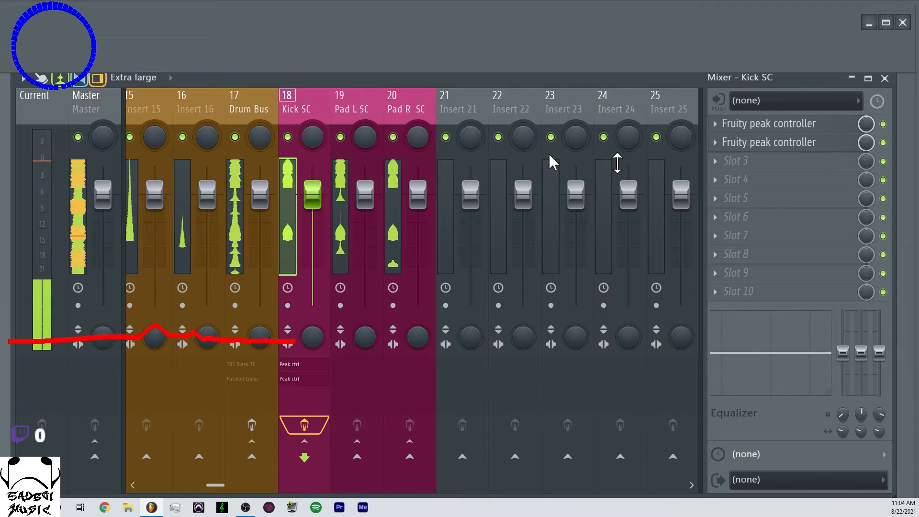
pyautogui.click(785, 142)
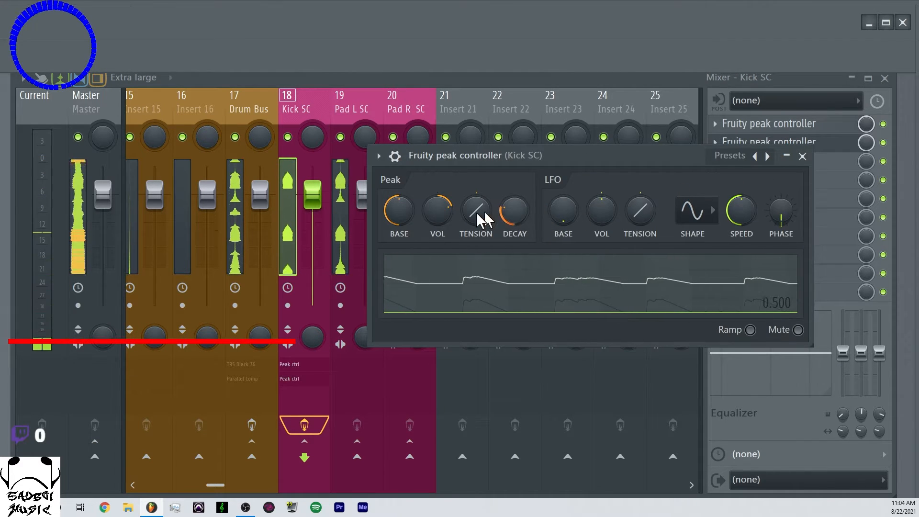
pyautogui.moveTo(449, 194); pyautogui.dragTo(450, 215)
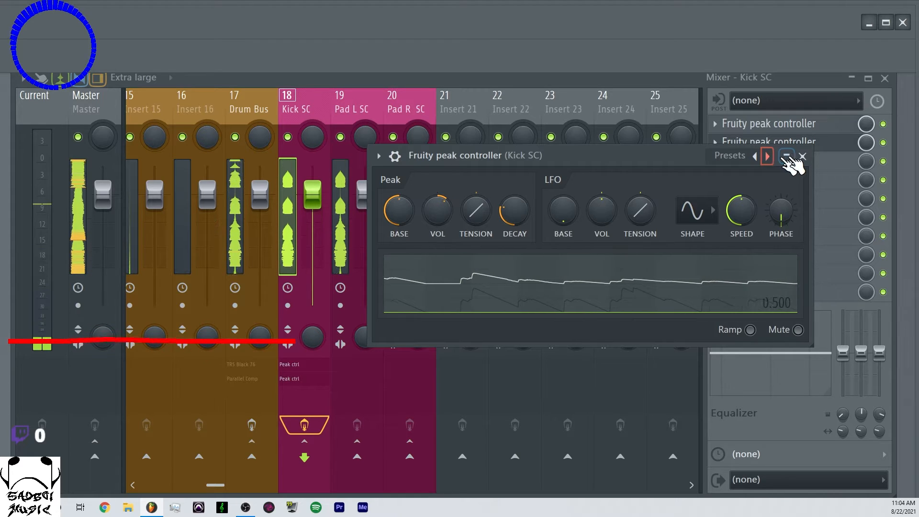
pyautogui.click(802, 156)
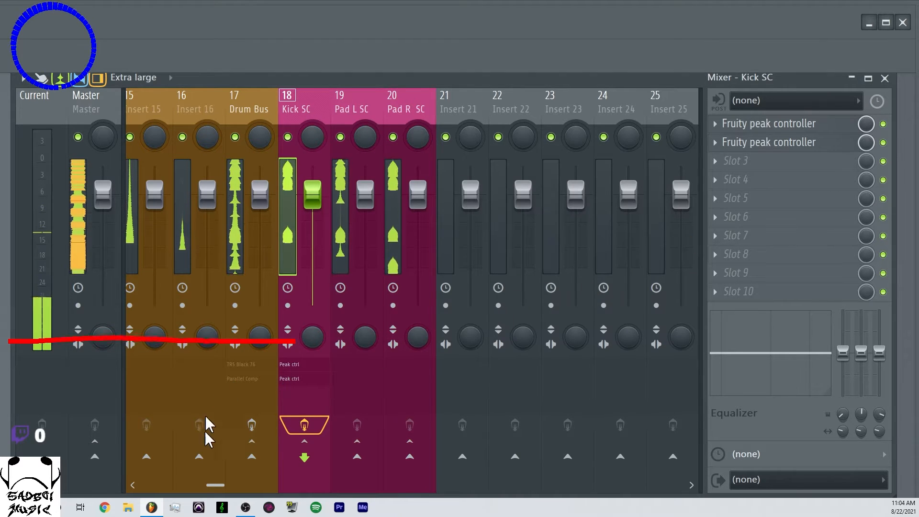
# Reset the low- and high-band levels of the 808 track's equalizer and lower its mid-band frequency to 58 Hz
pyautogui.moveTo(215, 485); pyautogui.dragTo(177, 486)
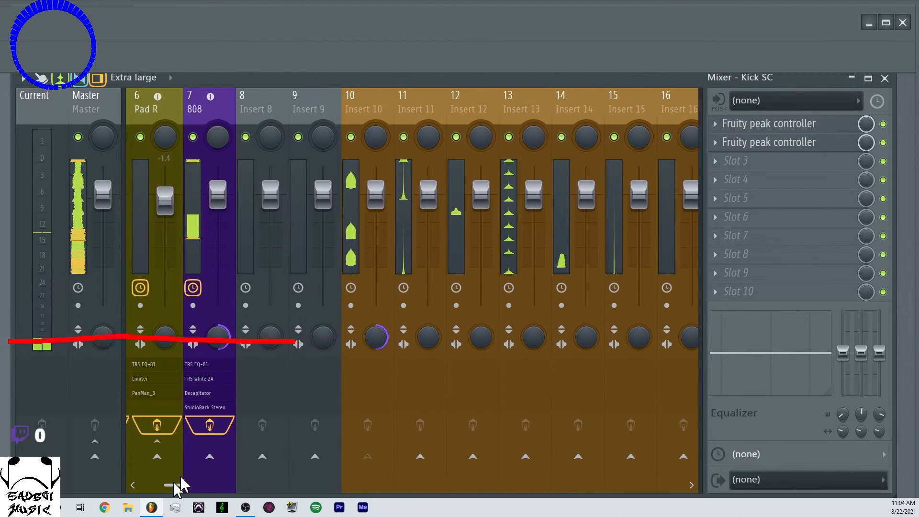
pyautogui.click(208, 98)
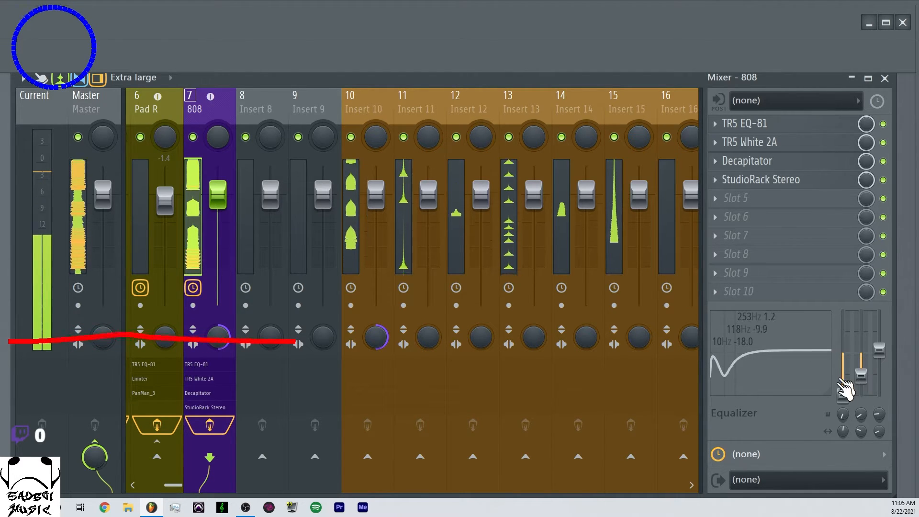
pyautogui.rightClick(843, 401)
pyautogui.click(828, 261)
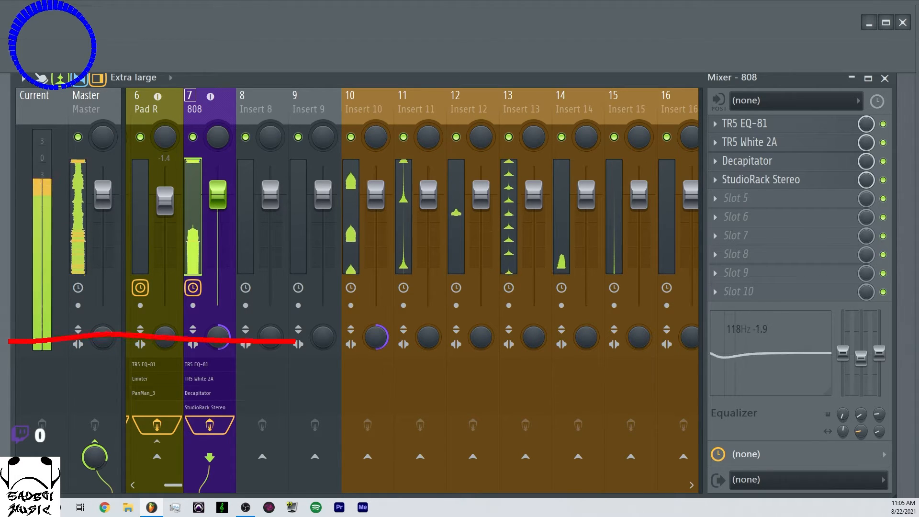
pyautogui.moveTo(860, 414); pyautogui.dragTo(857, 431)
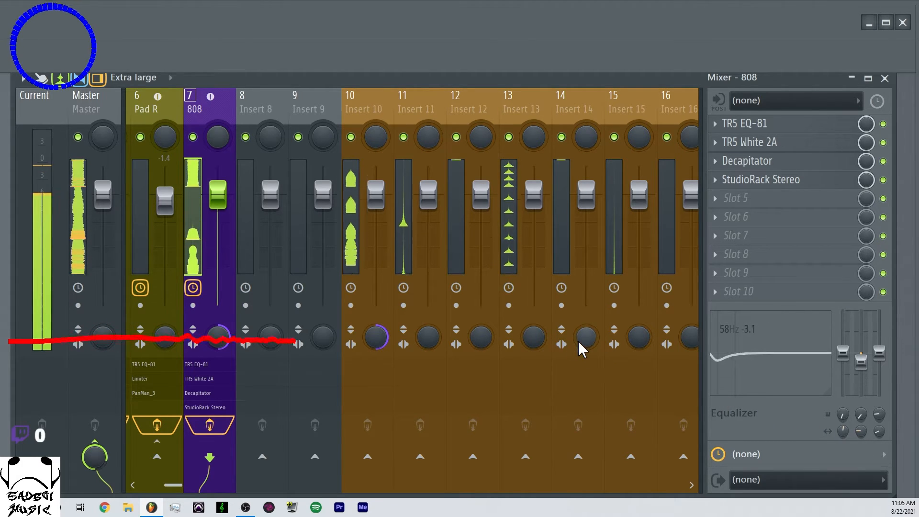
# Play the loop and load TR5 EQ-PB into the first effect slot of mixer track Insert 10
pyautogui.click(348, 107)
pyautogui.rightClick(350, 107)
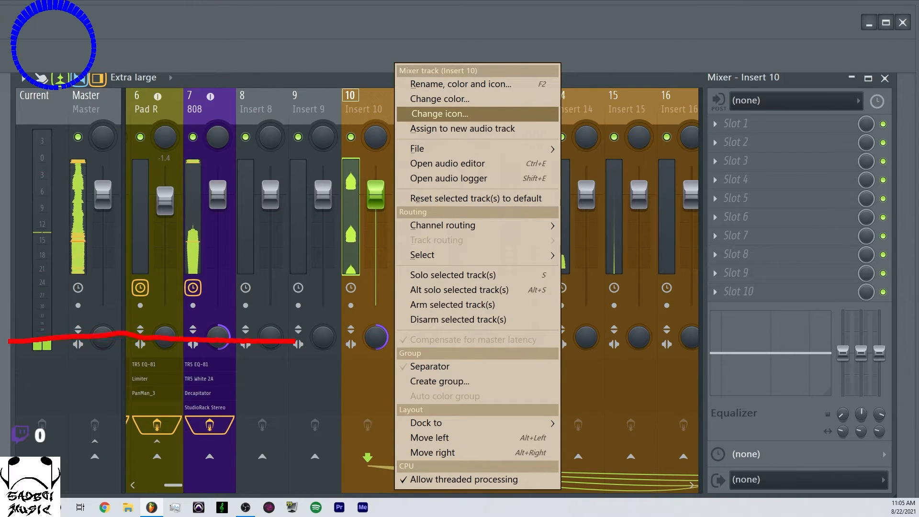
pyautogui.click(440, 113)
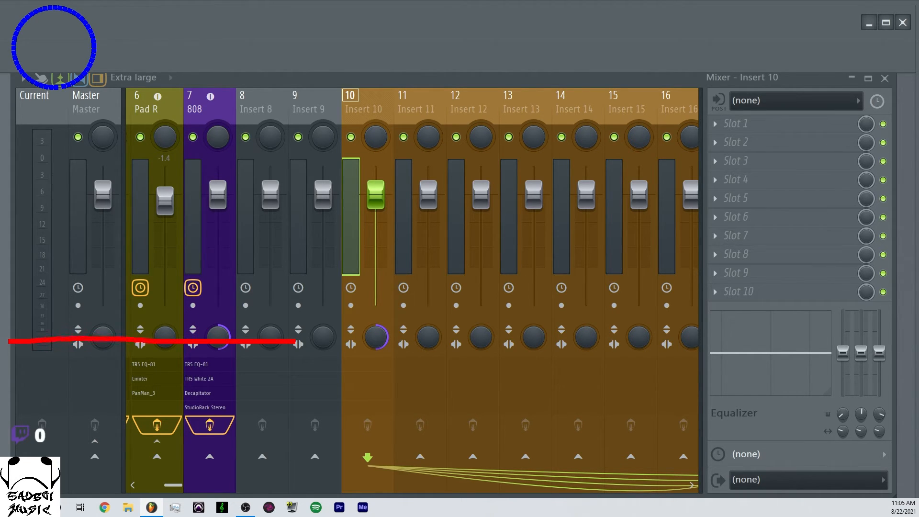
pyautogui.press('space')
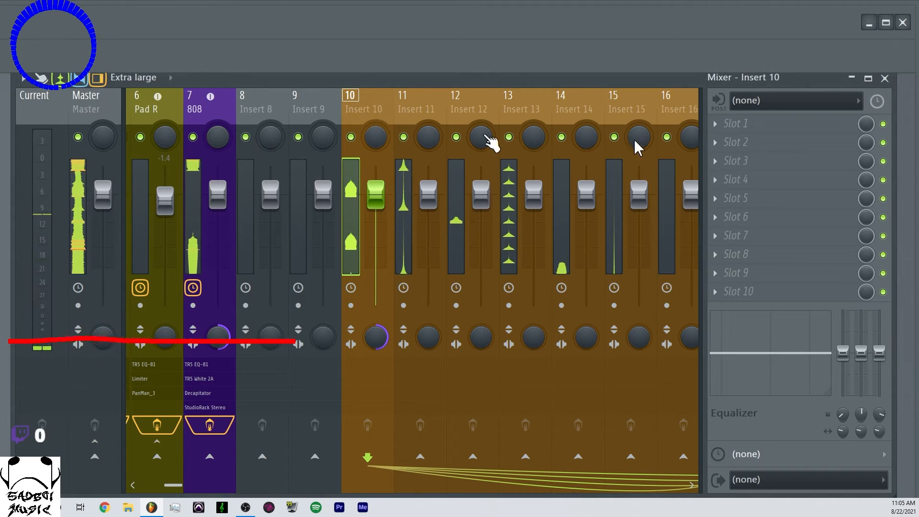
pyautogui.click(722, 125)
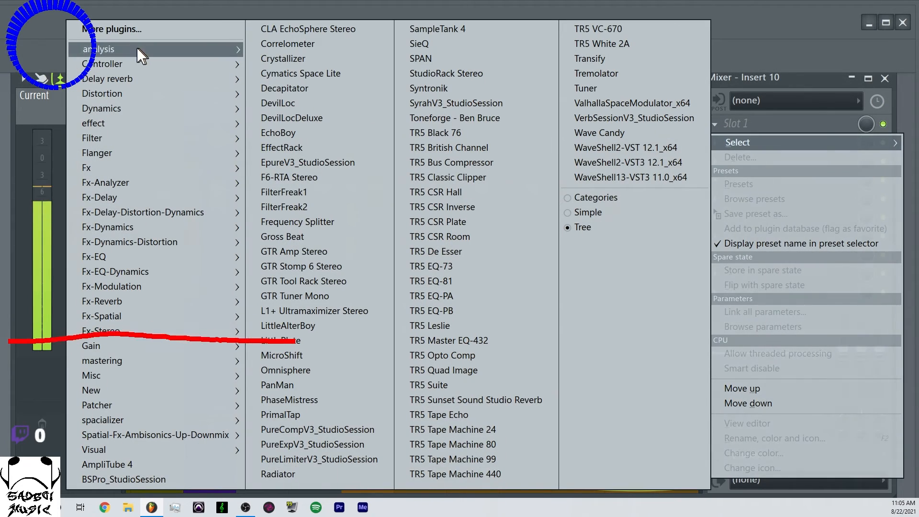
pyautogui.moveTo(124, 253)
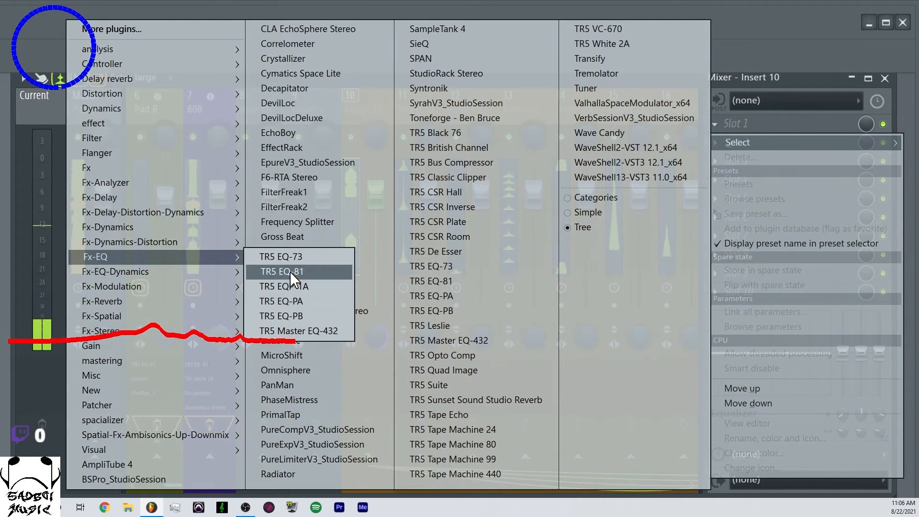
pyautogui.click(284, 314)
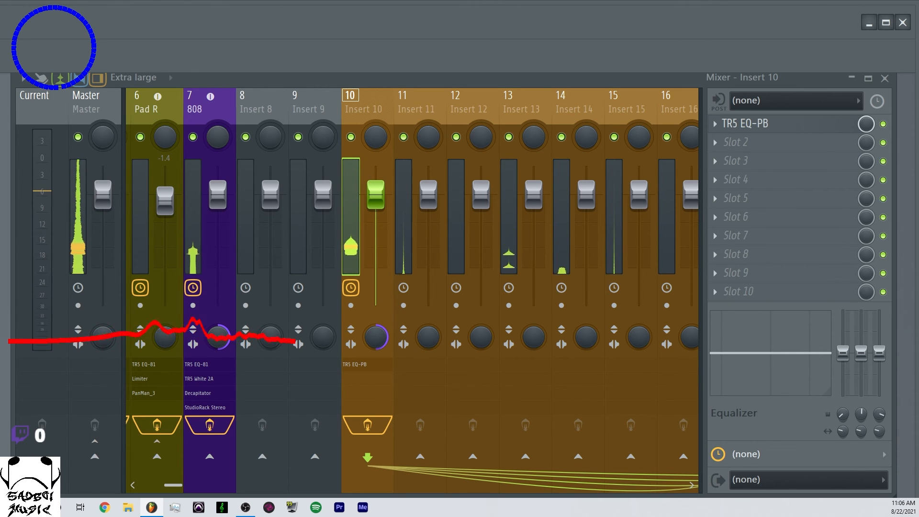
# Switch to OBS Studio and check the levels of the remaining sources in its audio mixer
pyautogui.hotkey('alt', 'Tab')
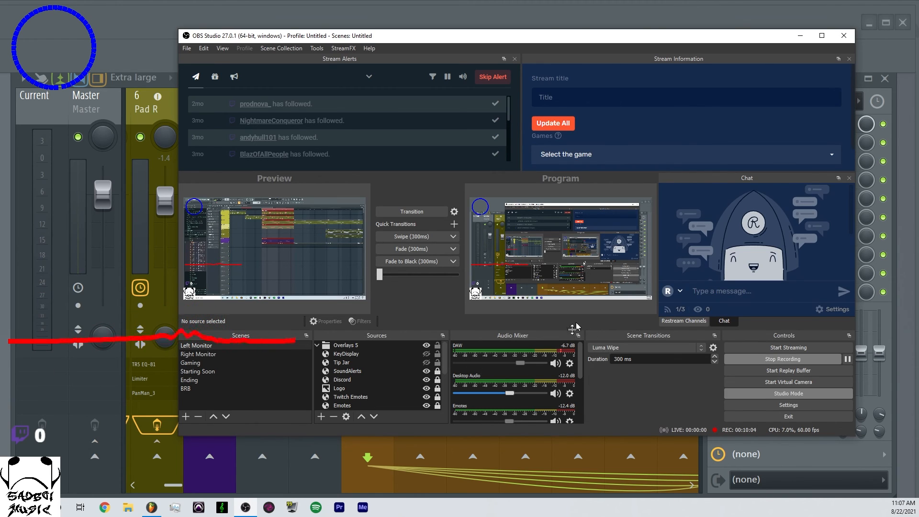
pyautogui.moveTo(579, 366); pyautogui.dragTo(580, 402)
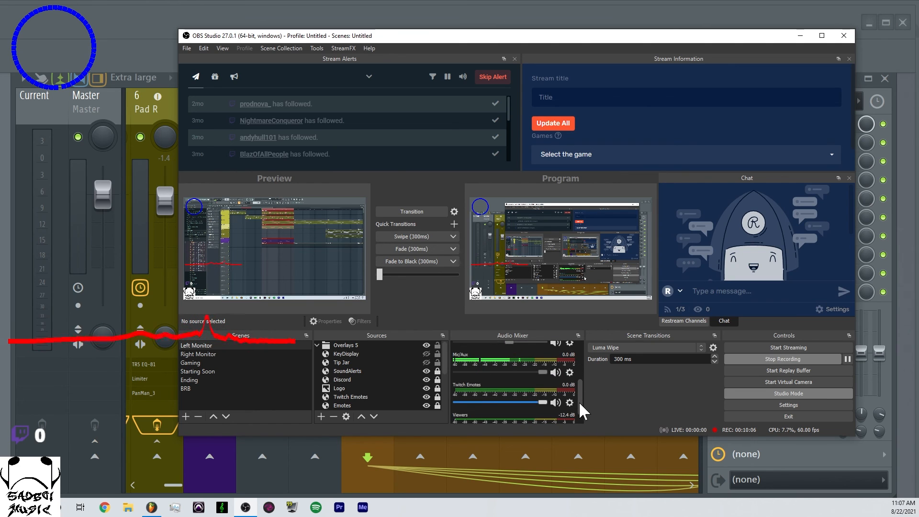